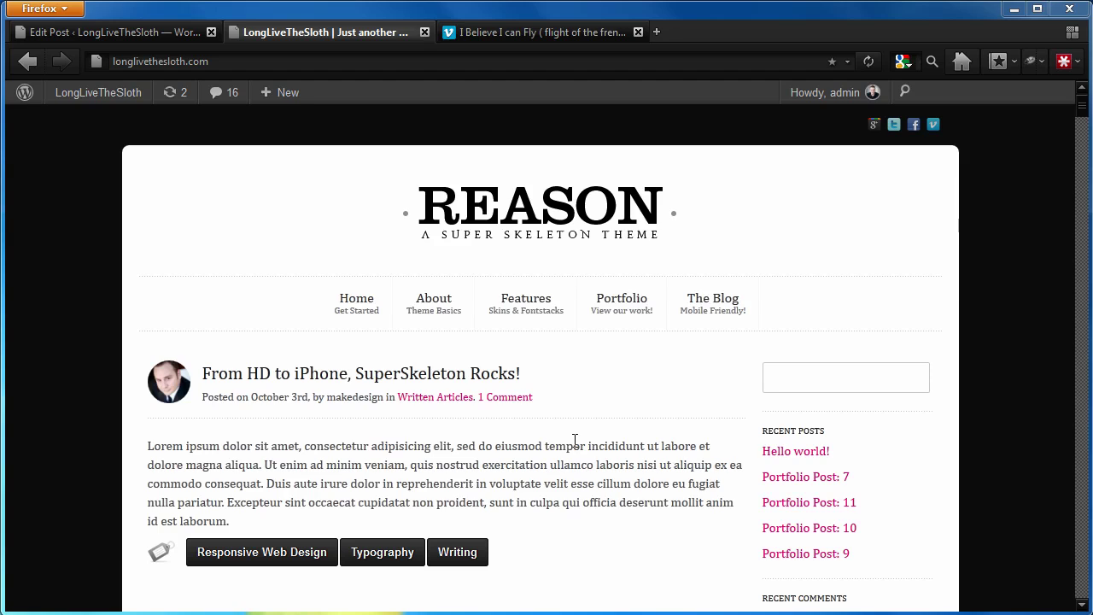
- Compare the homepage excerpt of "From HD to iPhone, SuperSkeleton Rocks!" with the full post, including its image and text formatting, and return to the homepage
drag(571, 524, 147, 446)
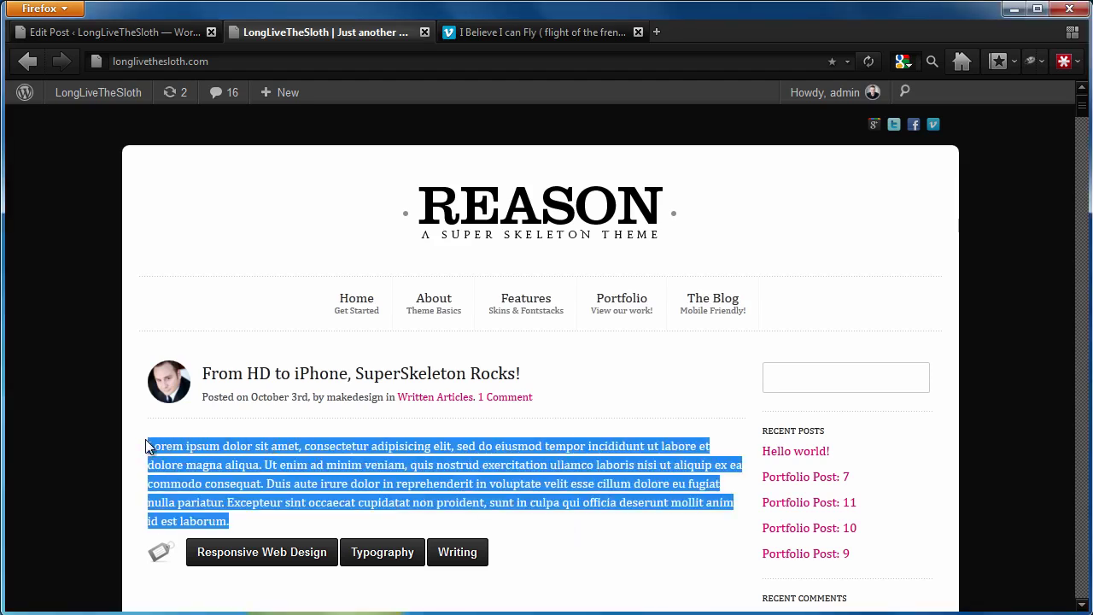
click(212, 480)
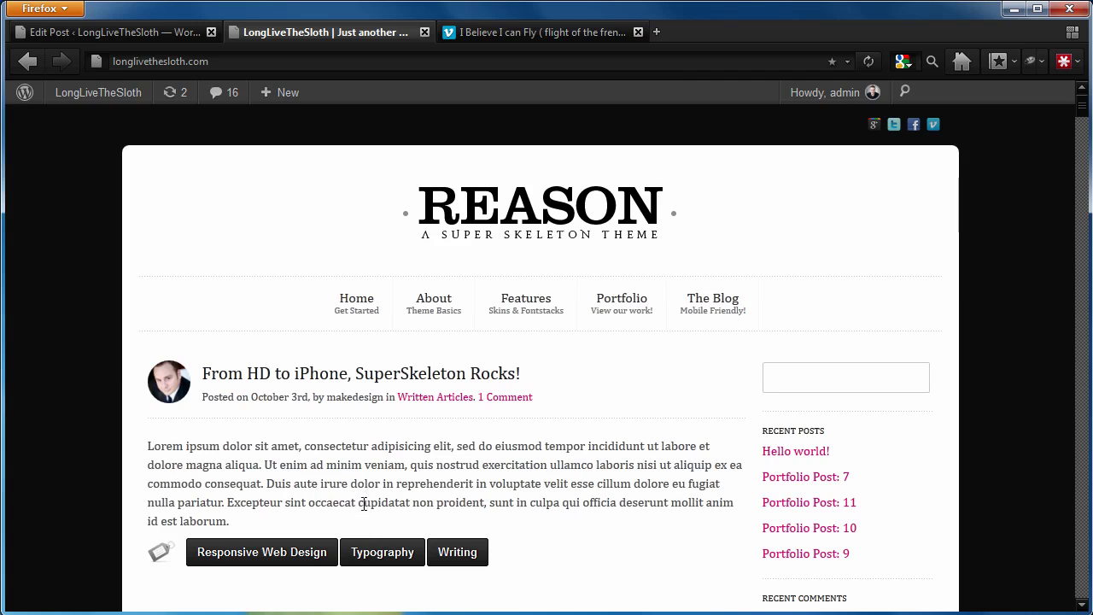
drag(363, 505, 340, 465)
click(327, 473)
click(310, 376)
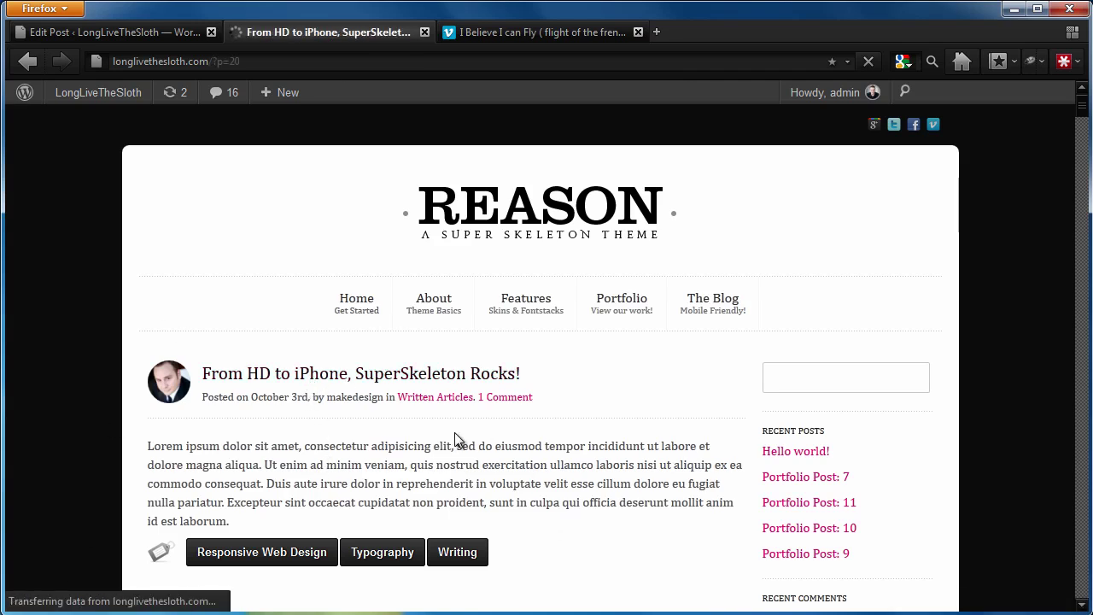
scroll(458, 439, down, 3)
scroll(462, 432, down, 2)
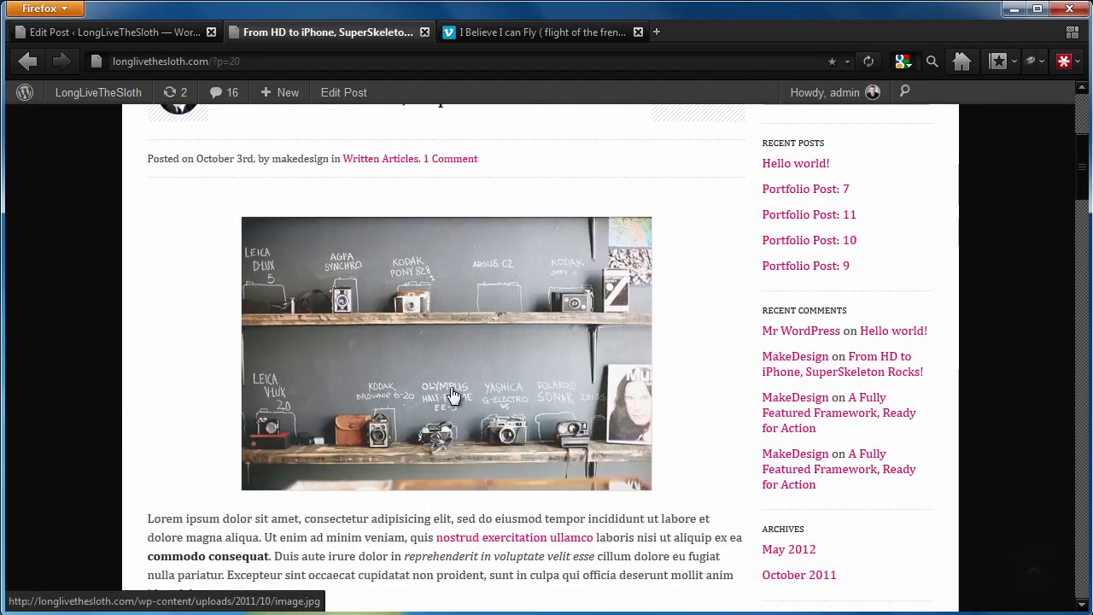
click(101, 95)
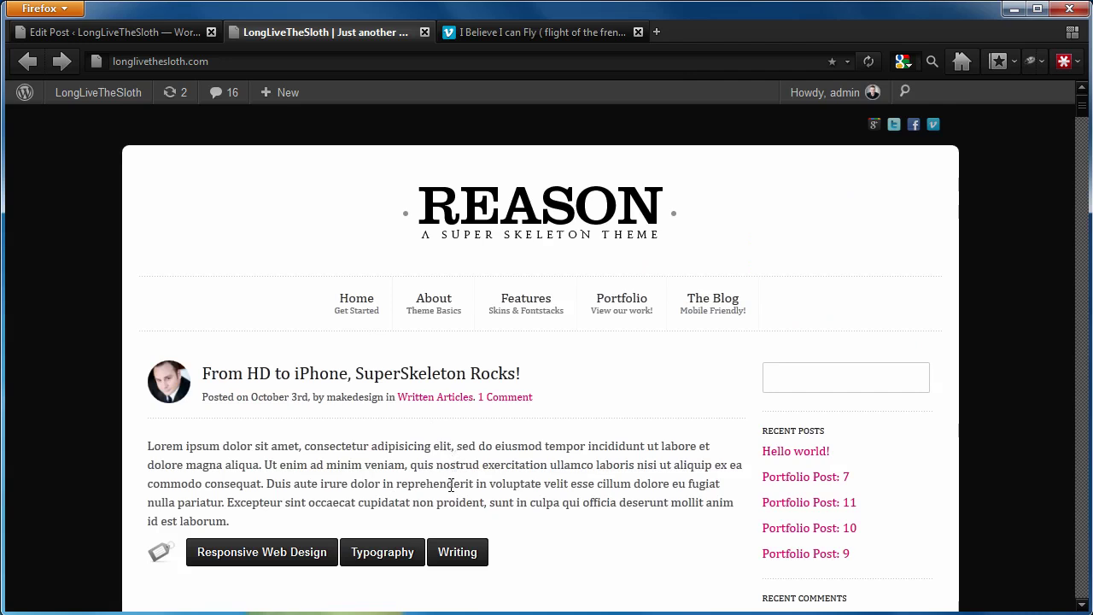
- Search the WordPress plugin directory for "advanced excerpt" from the site's admin area
click(87, 32)
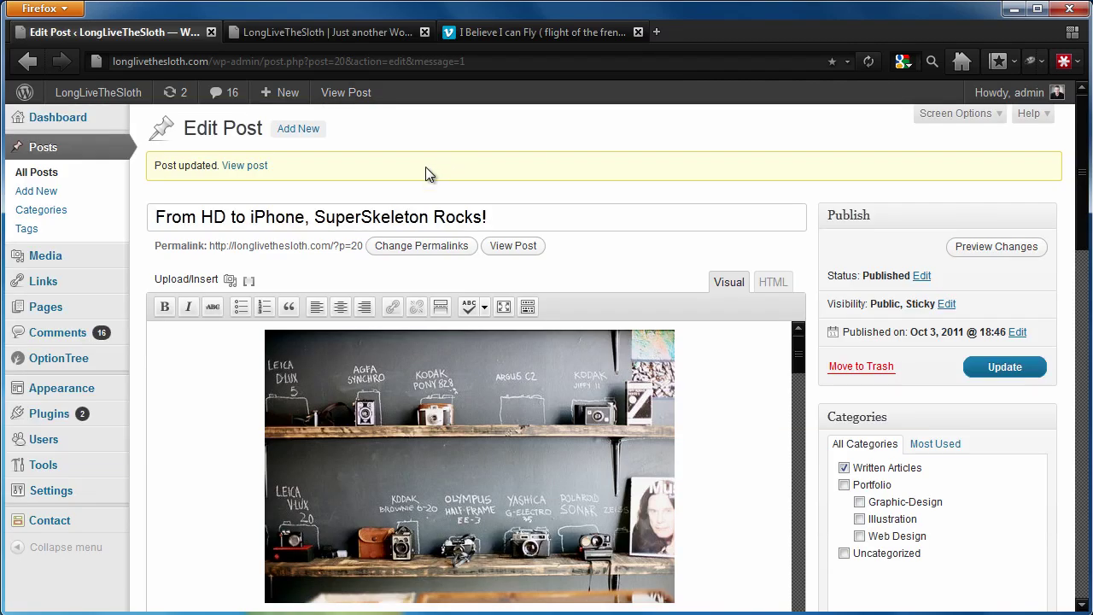
mouse_move(78, 122)
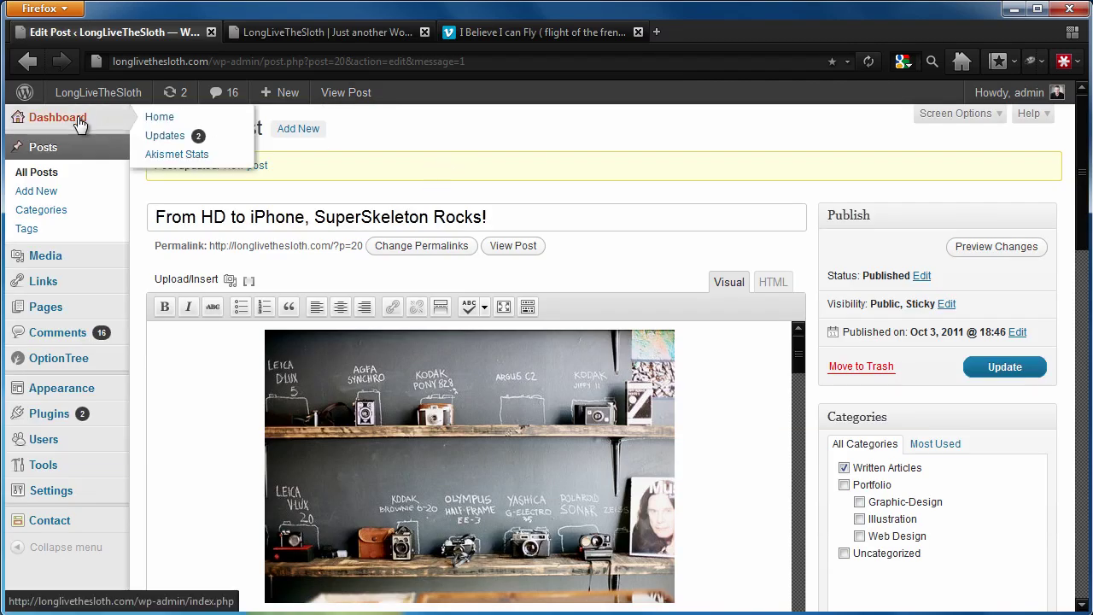
mouse_move(80, 416)
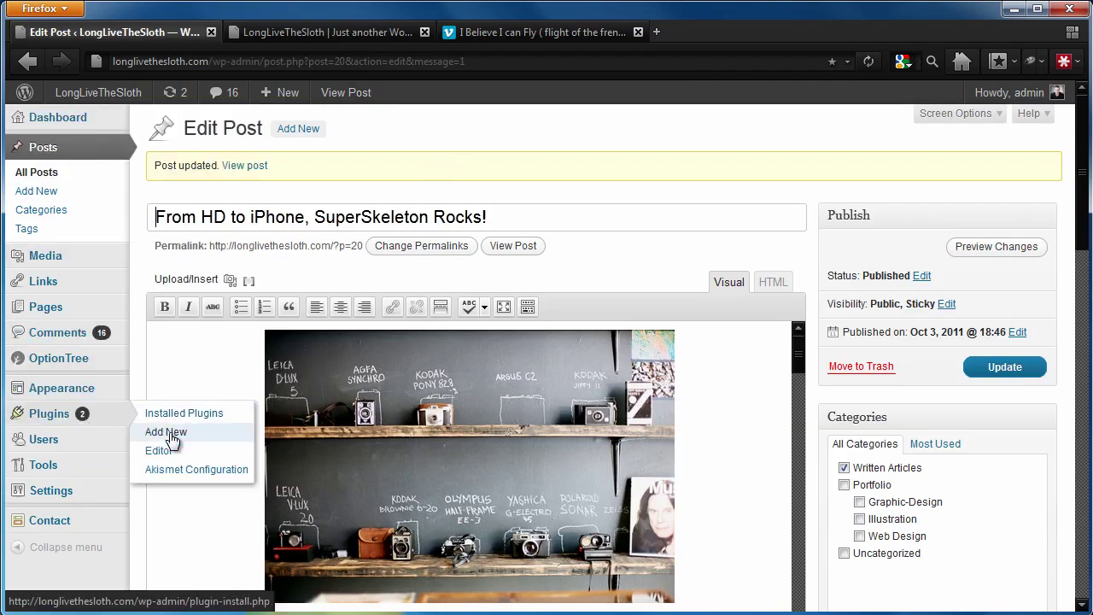
click(171, 437)
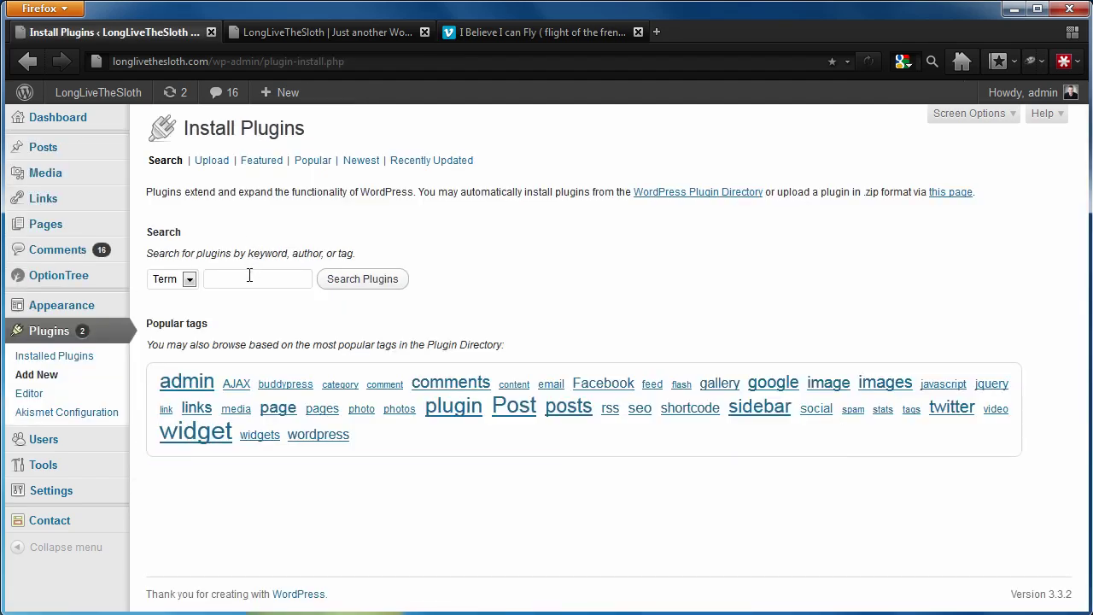
click(240, 282)
text(advanced excerpt)
key(Return)
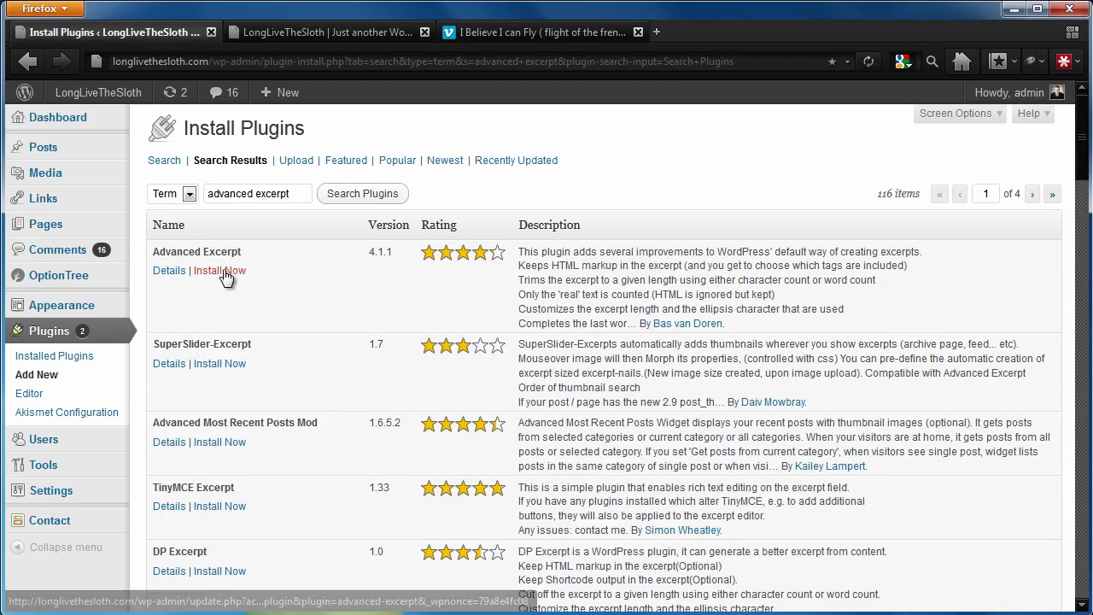
- Install the Advanced Excerpt plugin and activate it
click(223, 270)
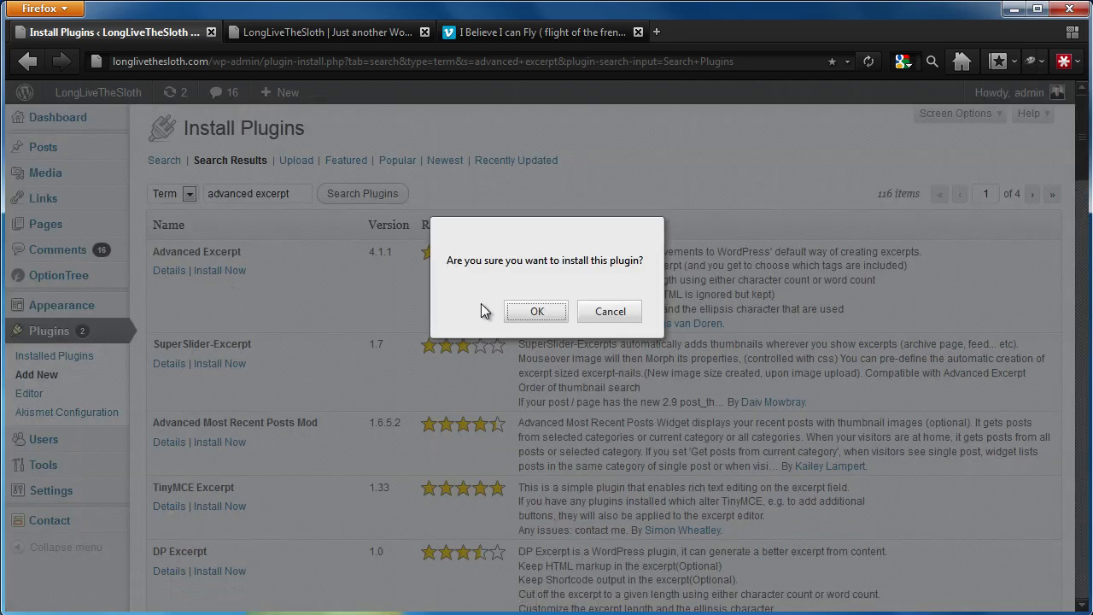
click(510, 310)
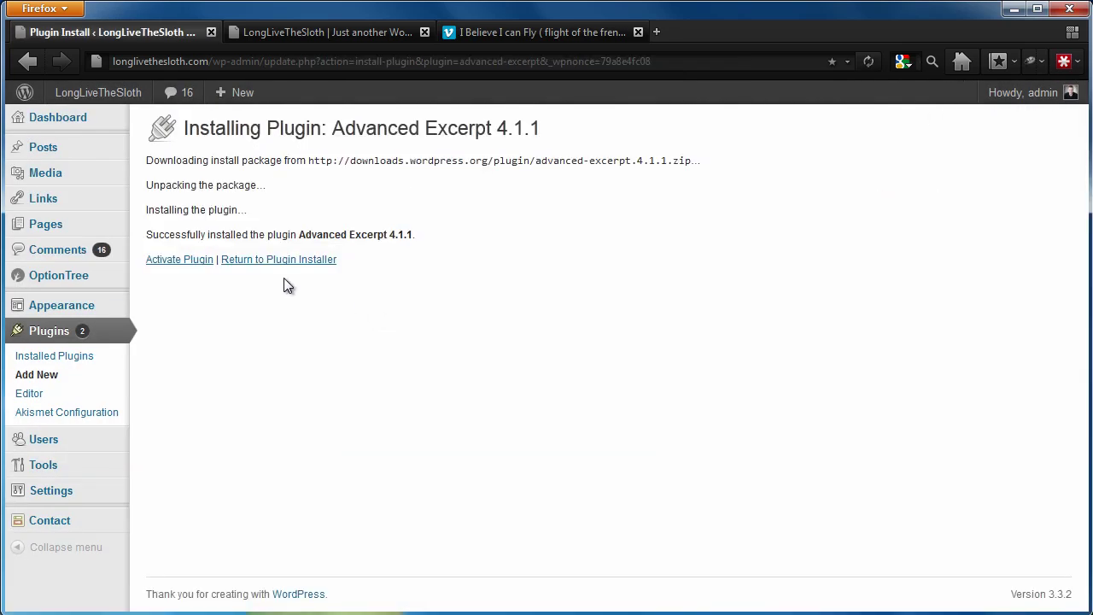
click(195, 269)
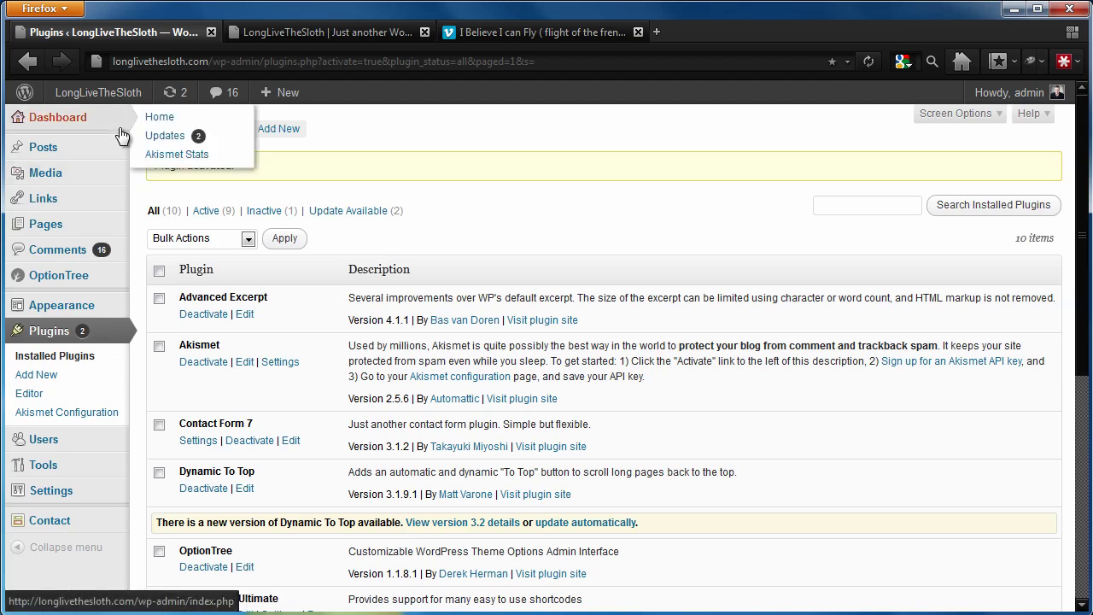
- Open the settings page of the Advanced Excerpt plugin
scroll(246, 266, down, 1)
scroll(246, 270, down, 4)
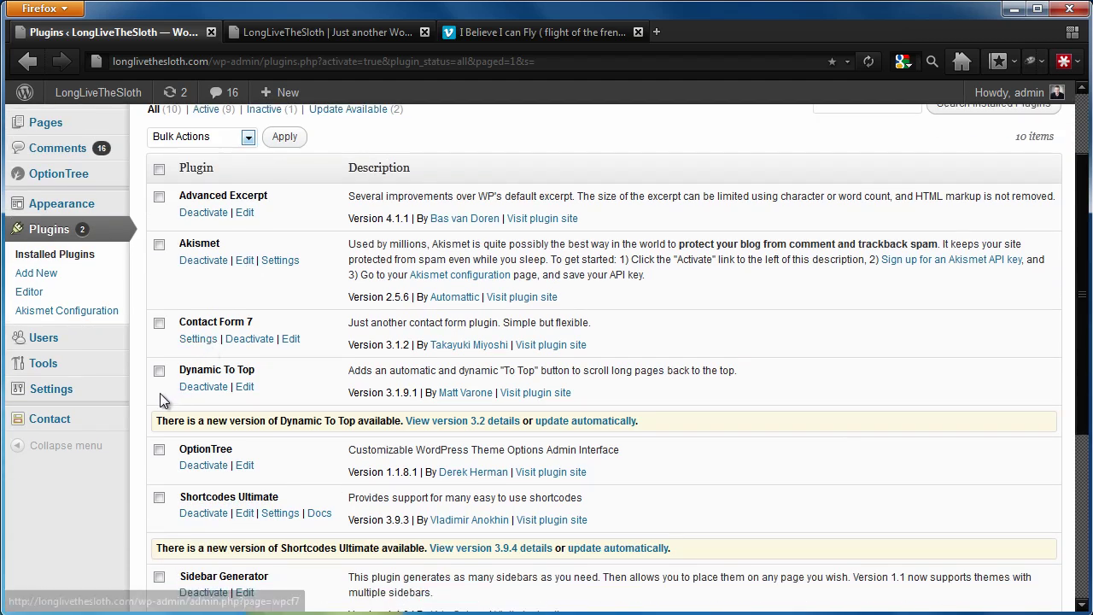
mouse_move(71, 314)
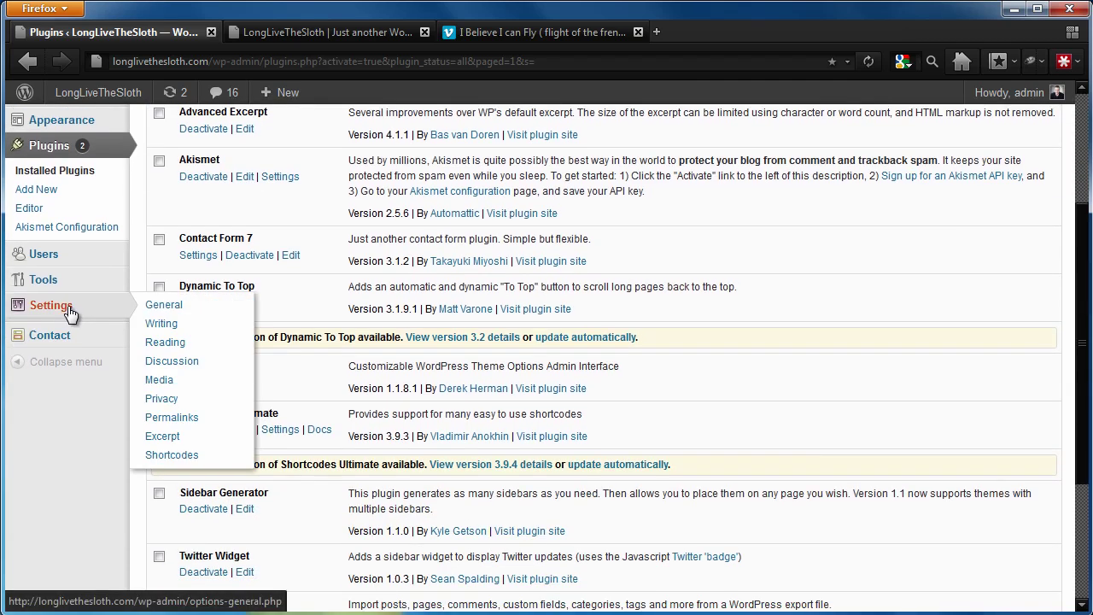
click(162, 436)
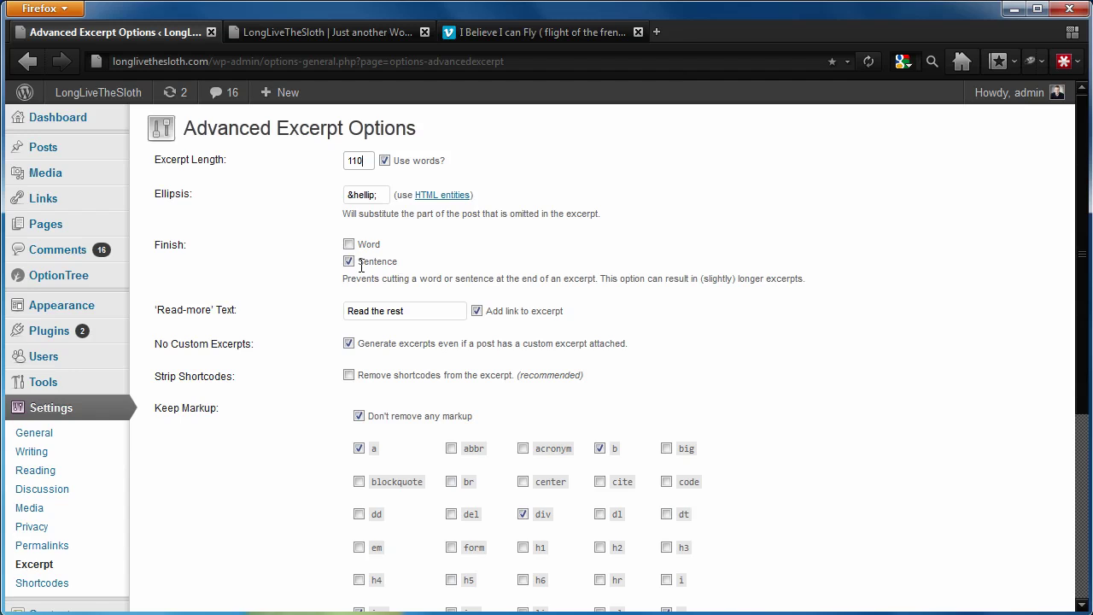
- Review the read-more text, shortcode and markup options, and save the Advanced Excerpt settings
click(411, 311)
drag(439, 311, 330, 308)
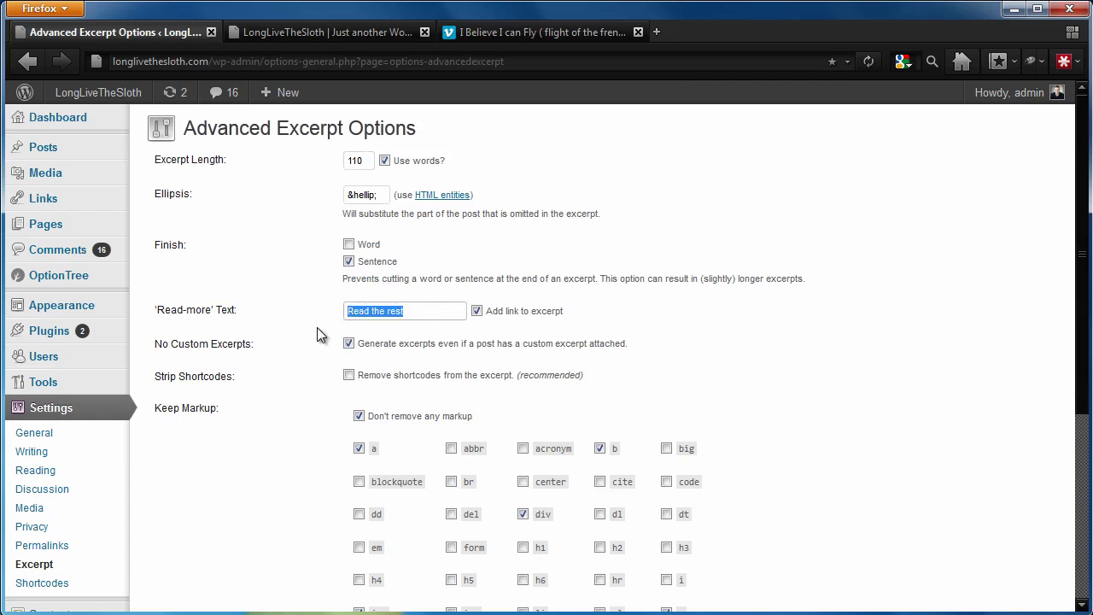
click(317, 327)
scroll(317, 327, down, 3)
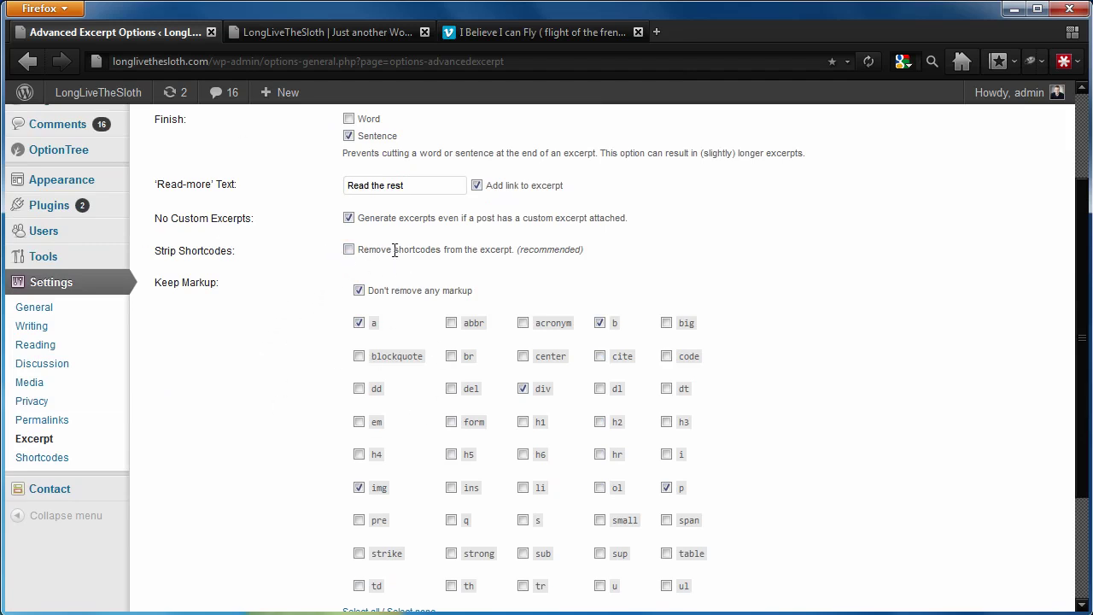
scroll(245, 348, down, 3)
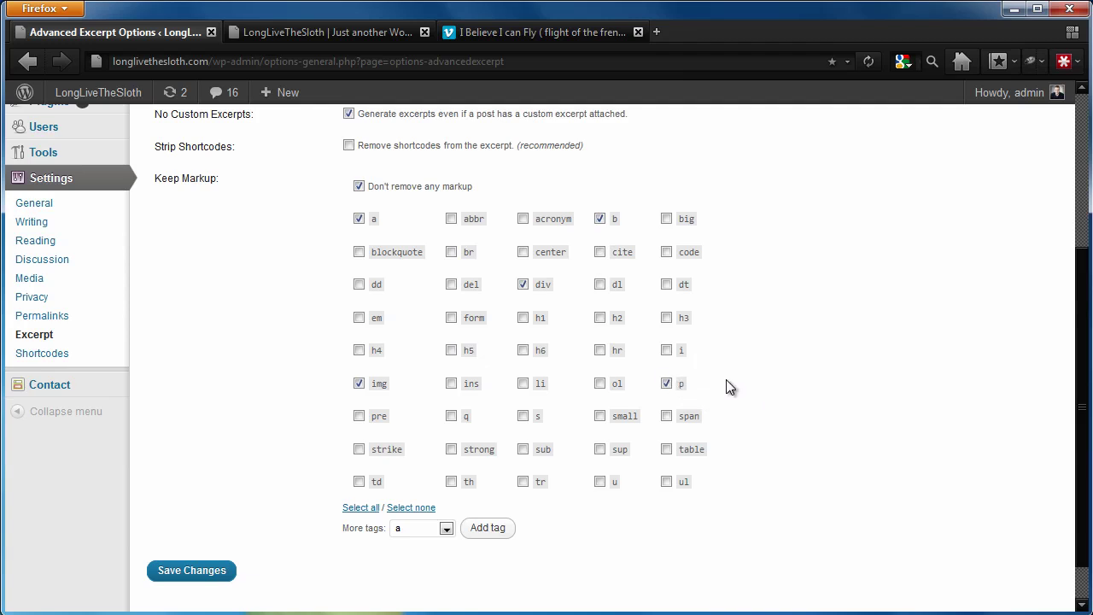
click(225, 576)
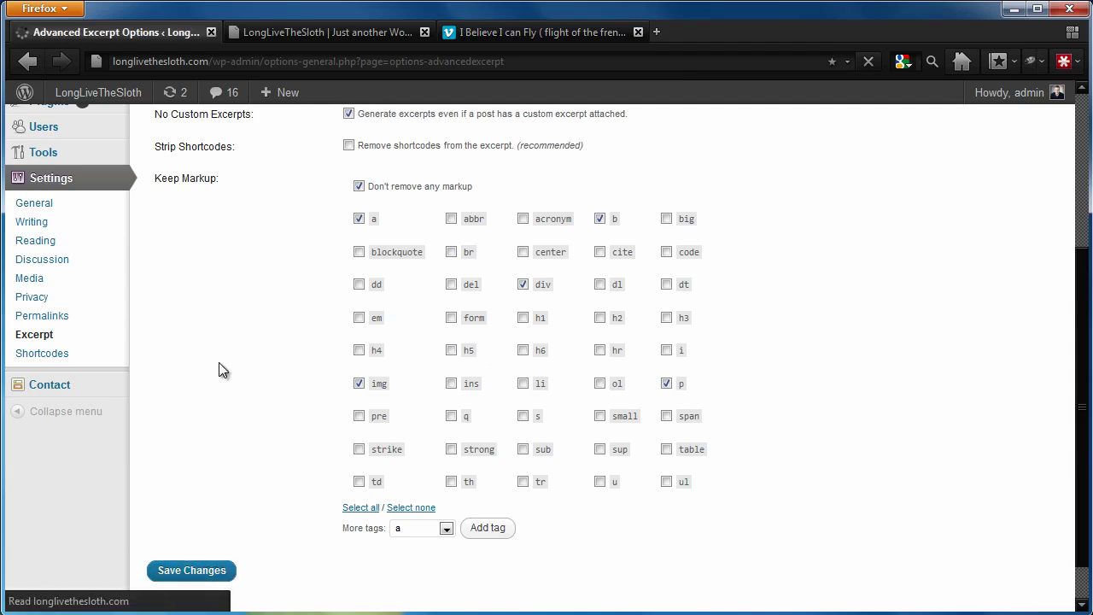
- Reload the site's homepage and examine the image, text formatting and read-more link in the "From HD to iPhone, SuperSkeleton Rocks!" excerpt
click(301, 28)
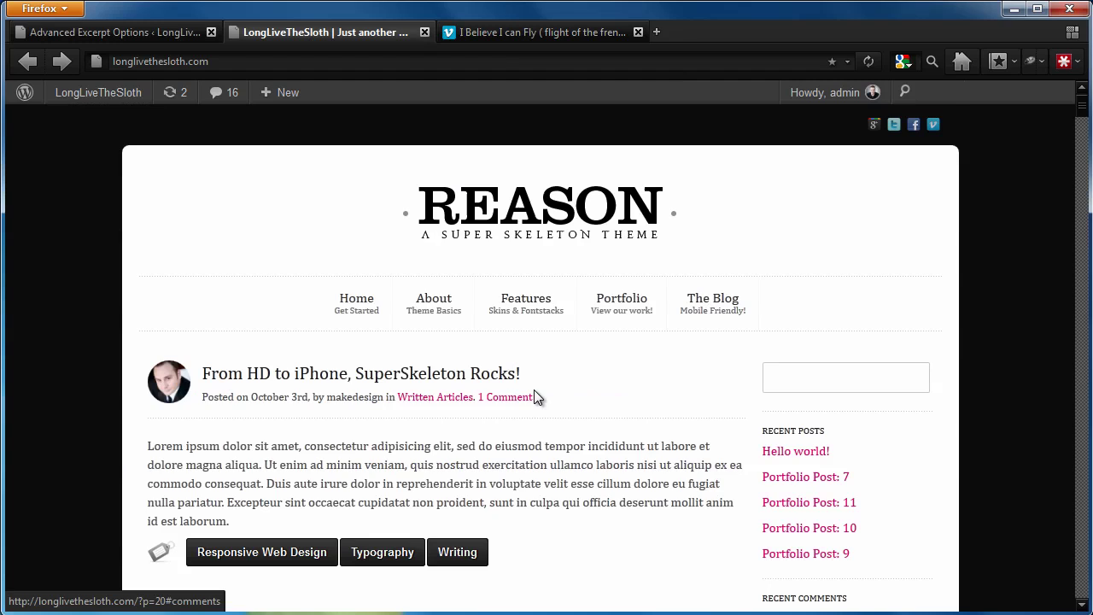
scroll(538, 396, down, 2)
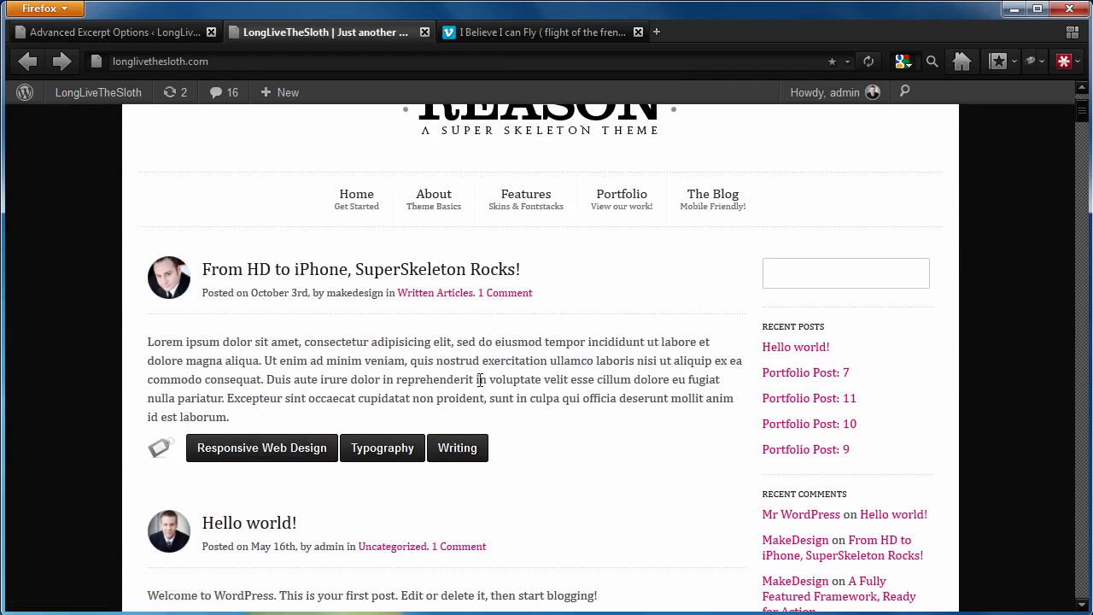
click(870, 62)
mouse_move(838, 118)
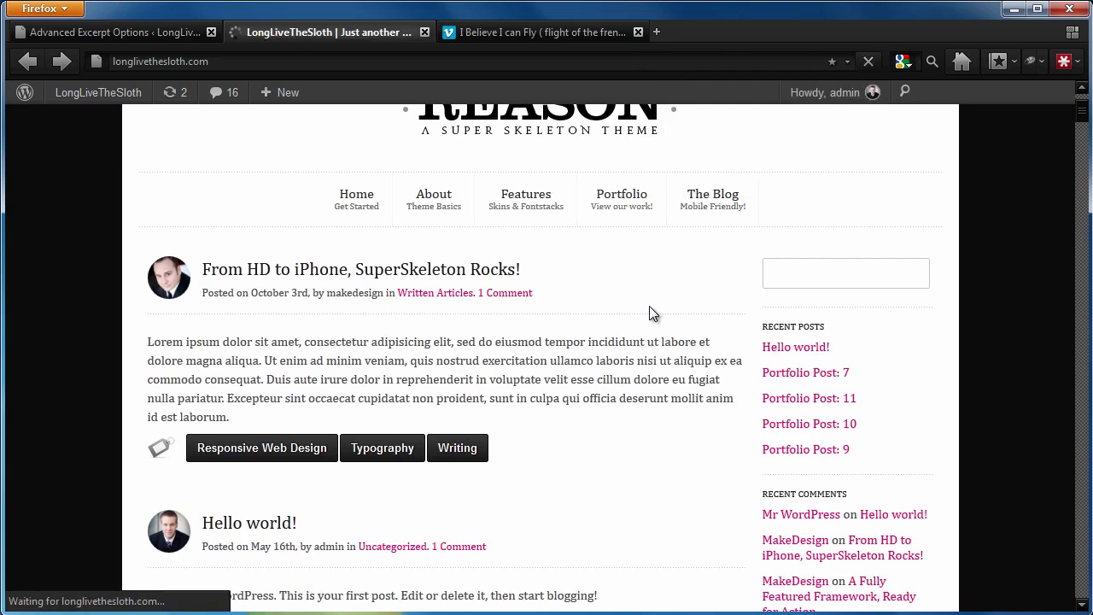
scroll(649, 313, down, 3)
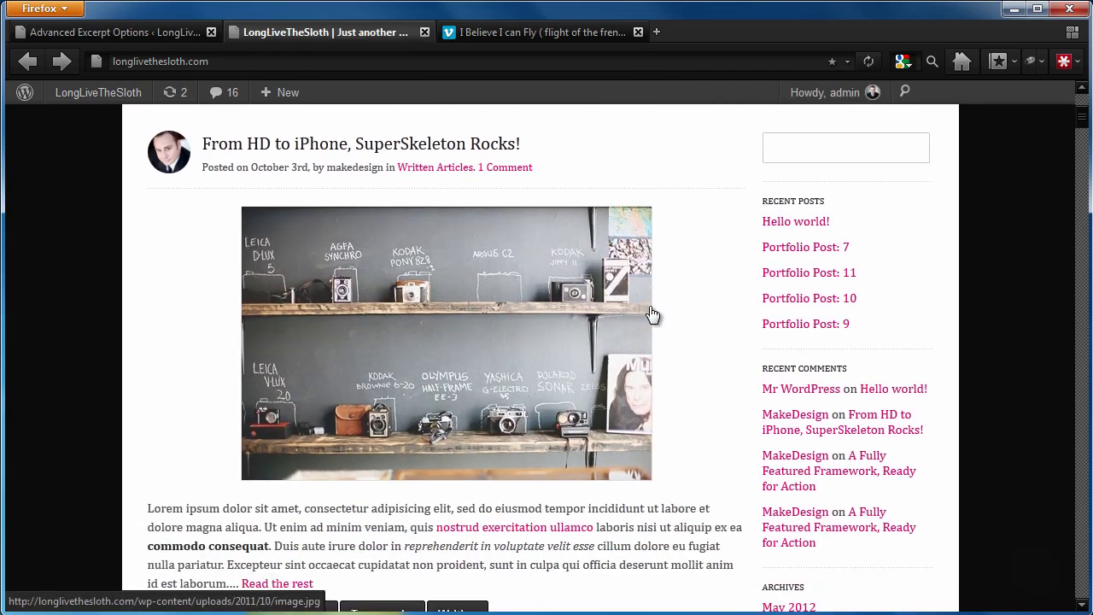
scroll(647, 380, down, 3)
scroll(615, 337, up, 3)
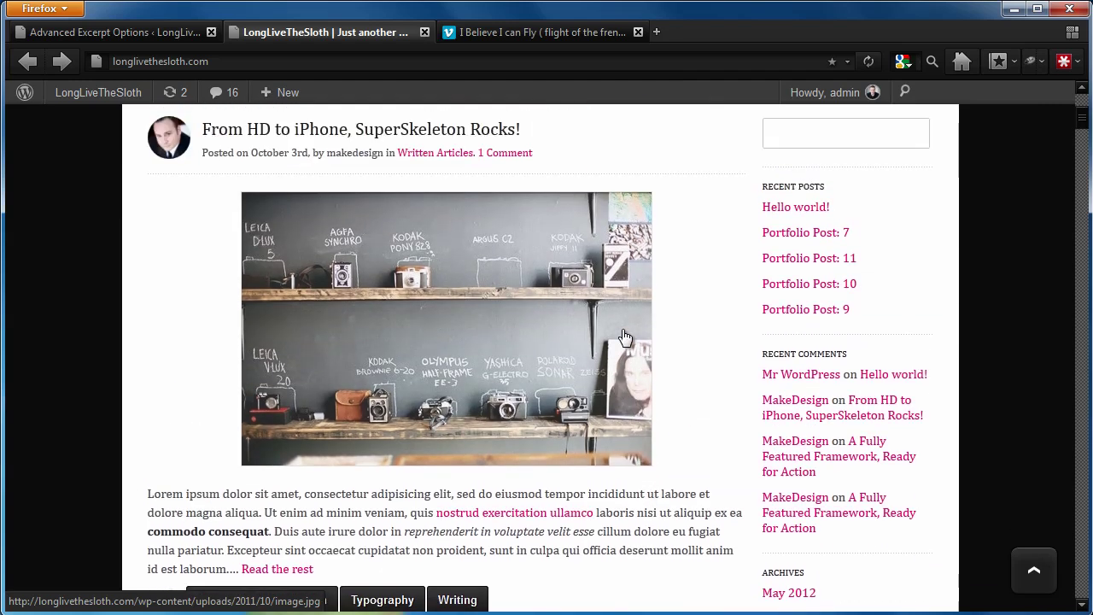
scroll(586, 340, down, 2)
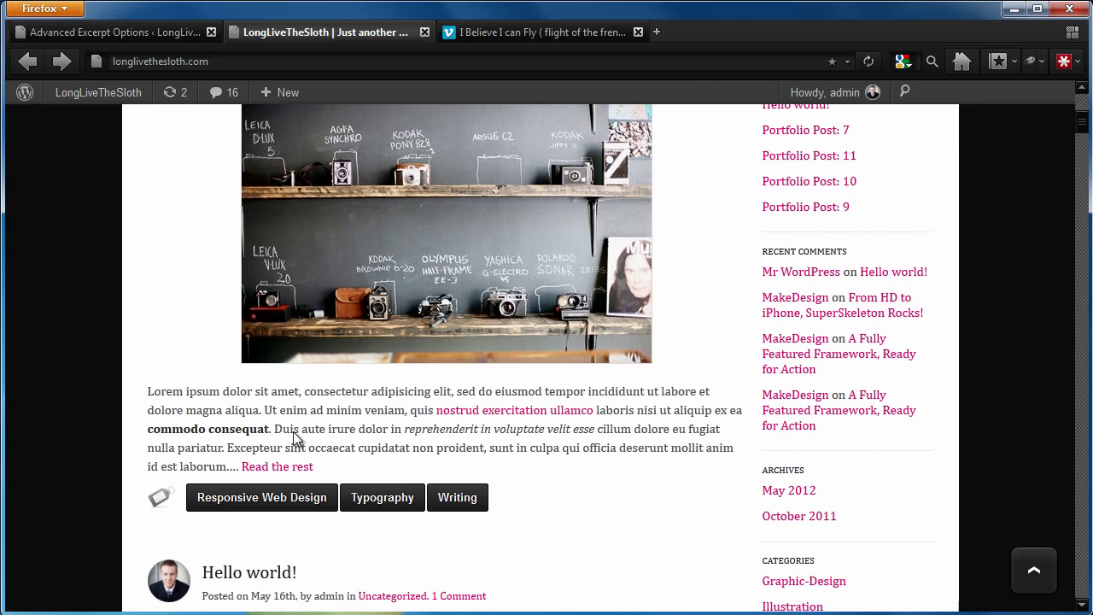
drag(446, 433, 528, 448)
click(511, 435)
double_click(334, 448)
click(318, 430)
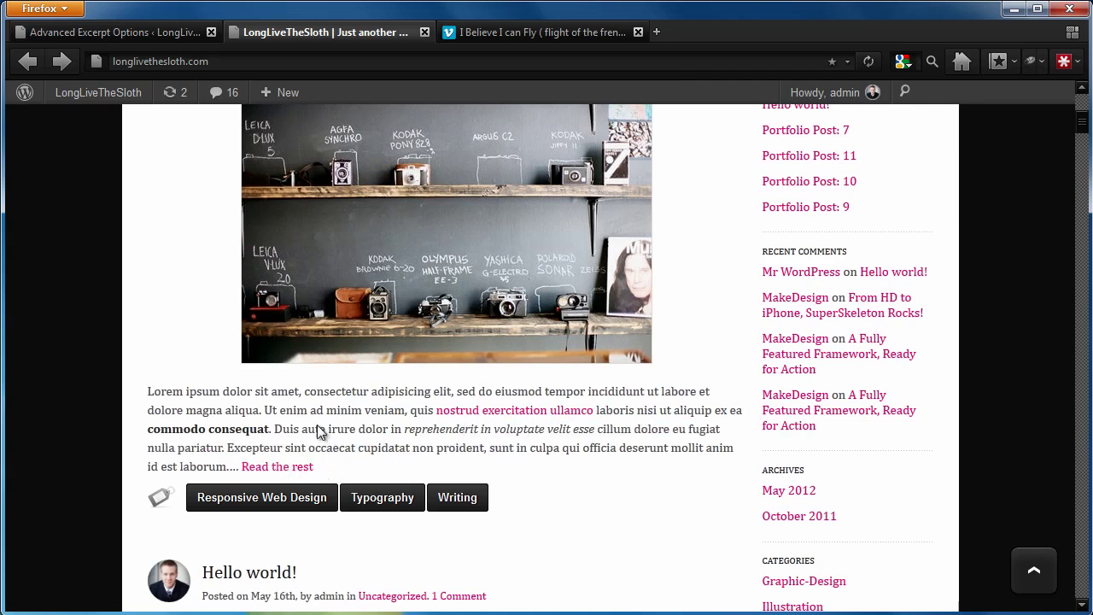
- Open the post "From HD to iPhone, SuperSkeleton Rocks!" for editing from the admin's list of posts
click(134, 29)
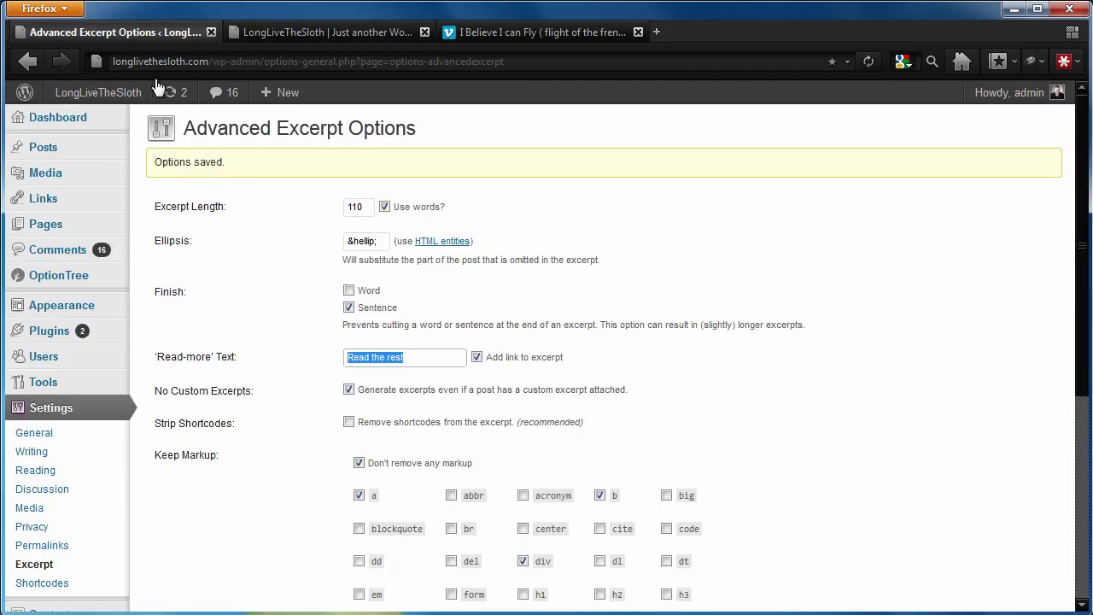
click(58, 156)
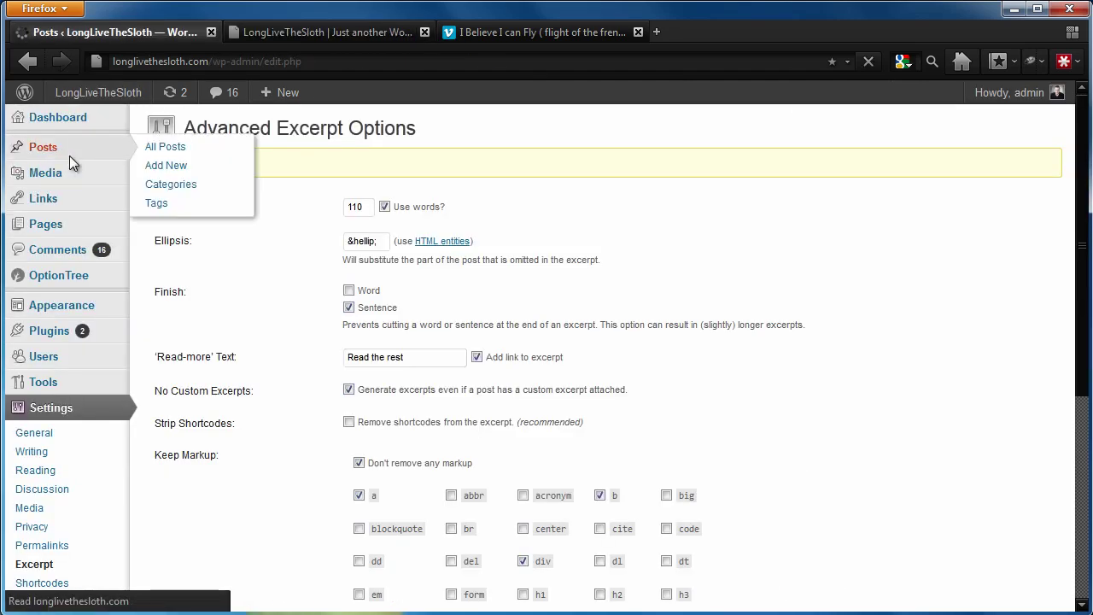
scroll(273, 302, down, 10)
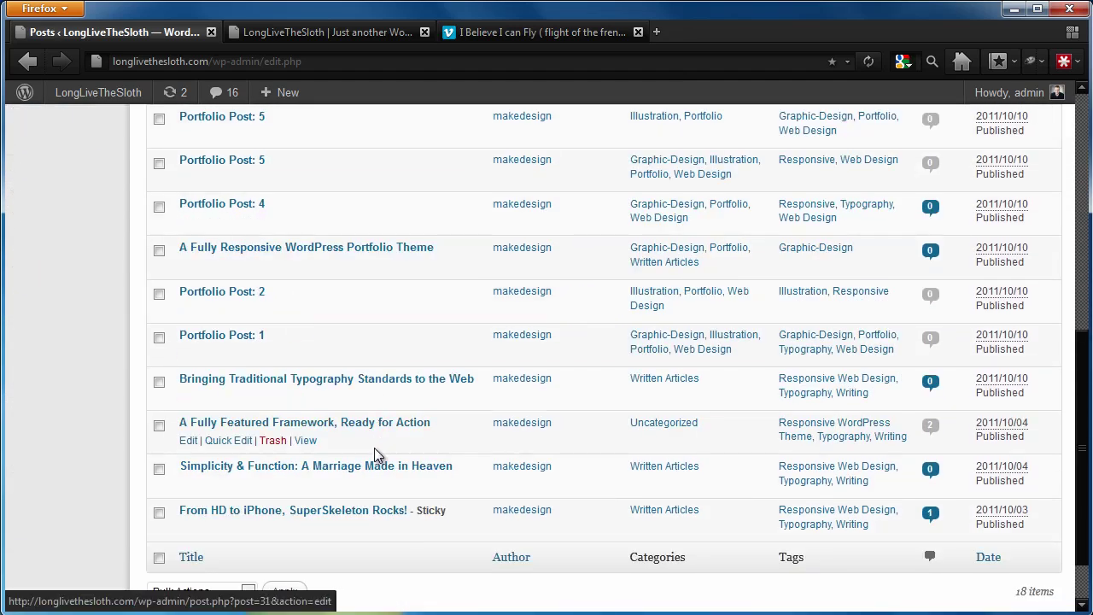
click(373, 511)
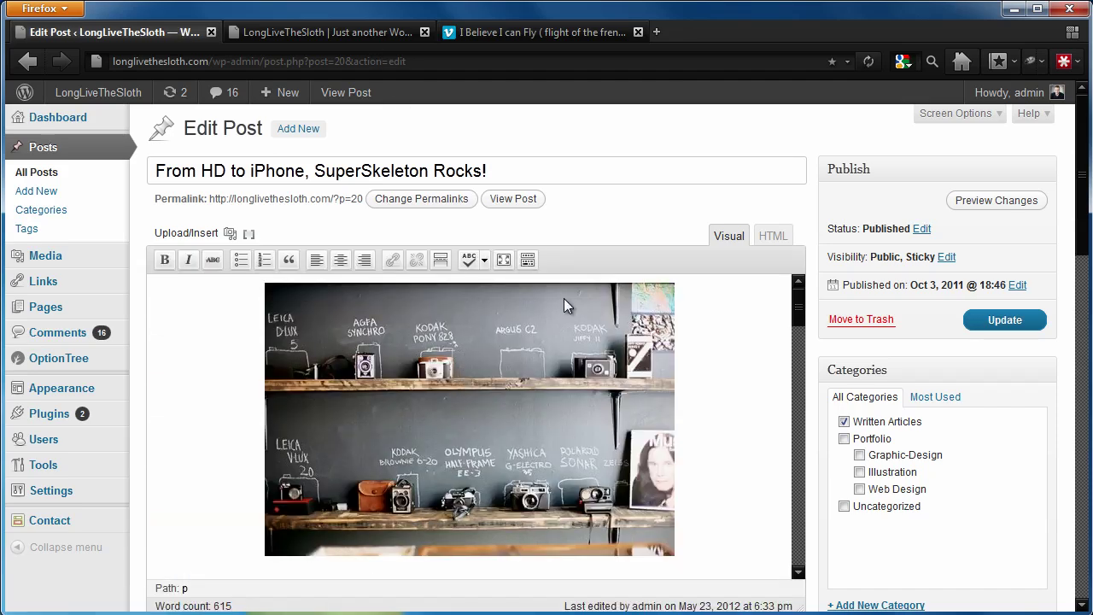
- Delete the More tag below the first text paragraph of the post
scroll(564, 298, down, 5)
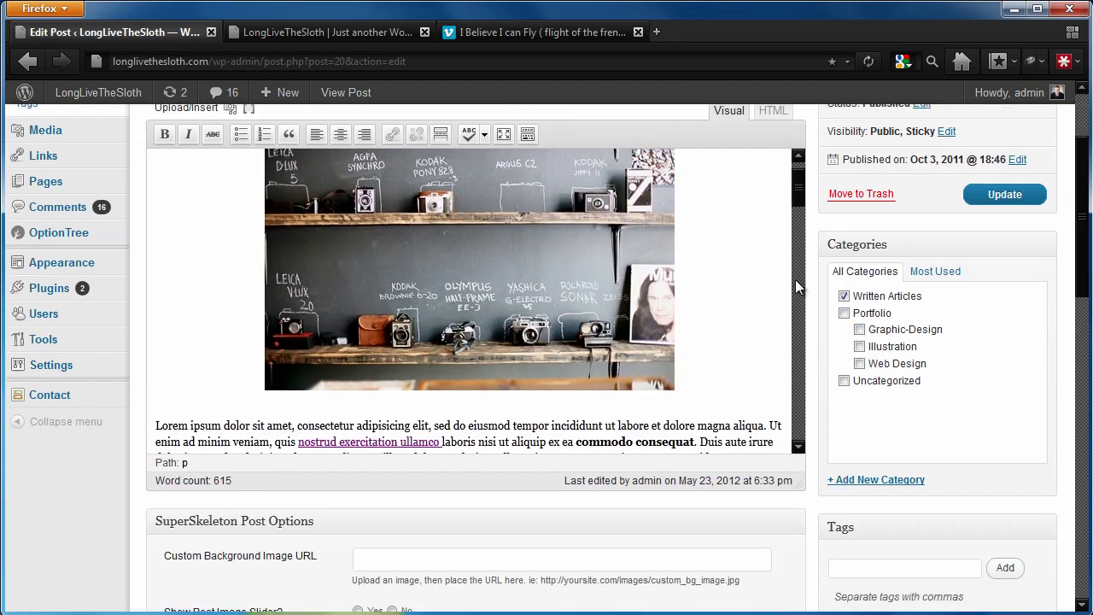
drag(795, 183, 816, 214)
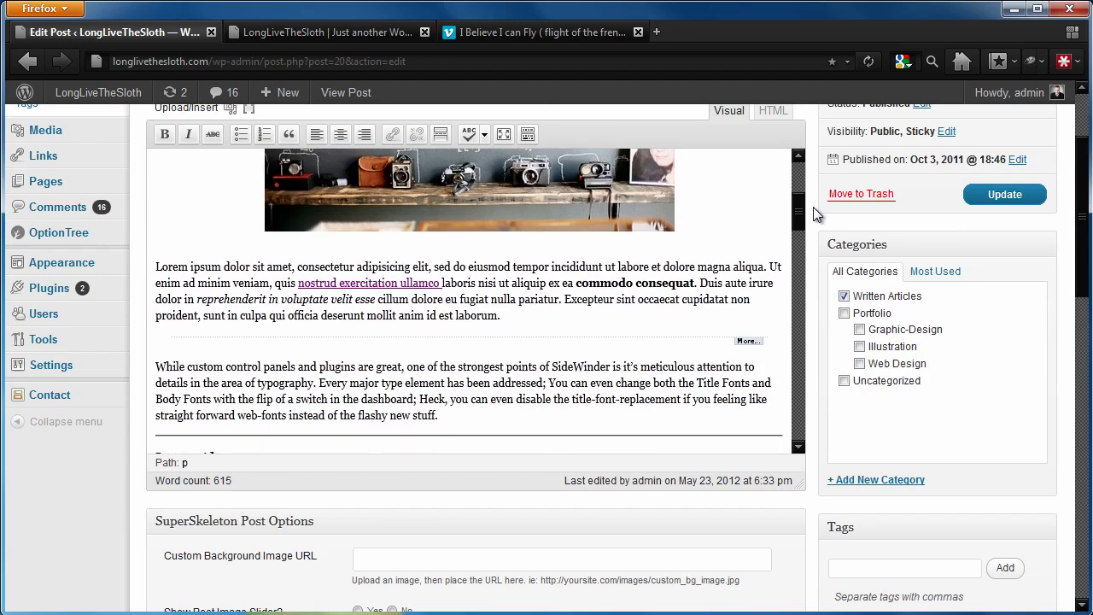
click(757, 347)
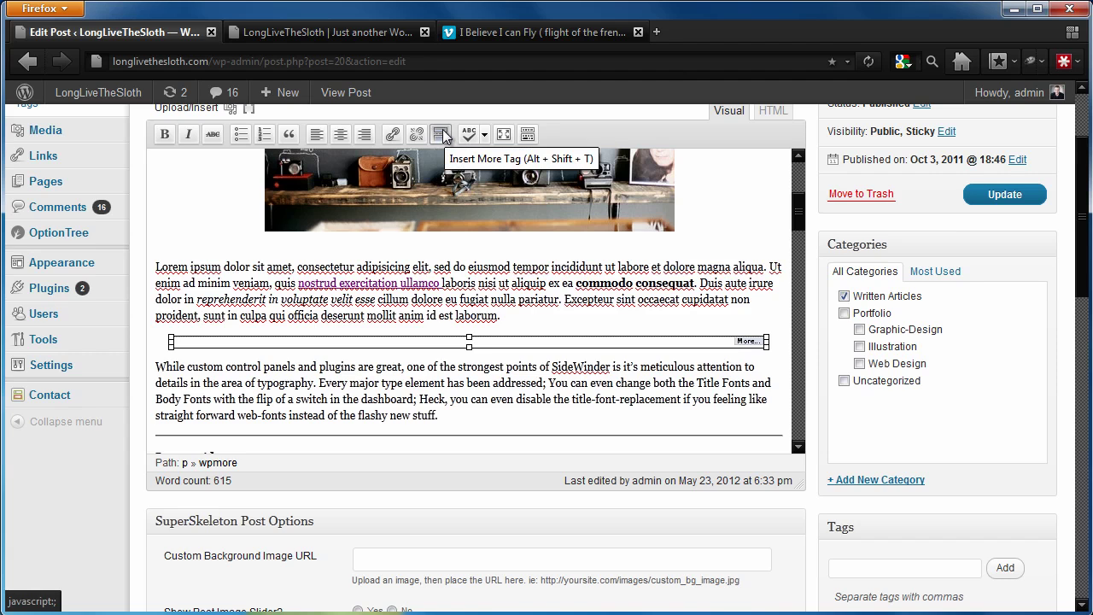
key(Delete)
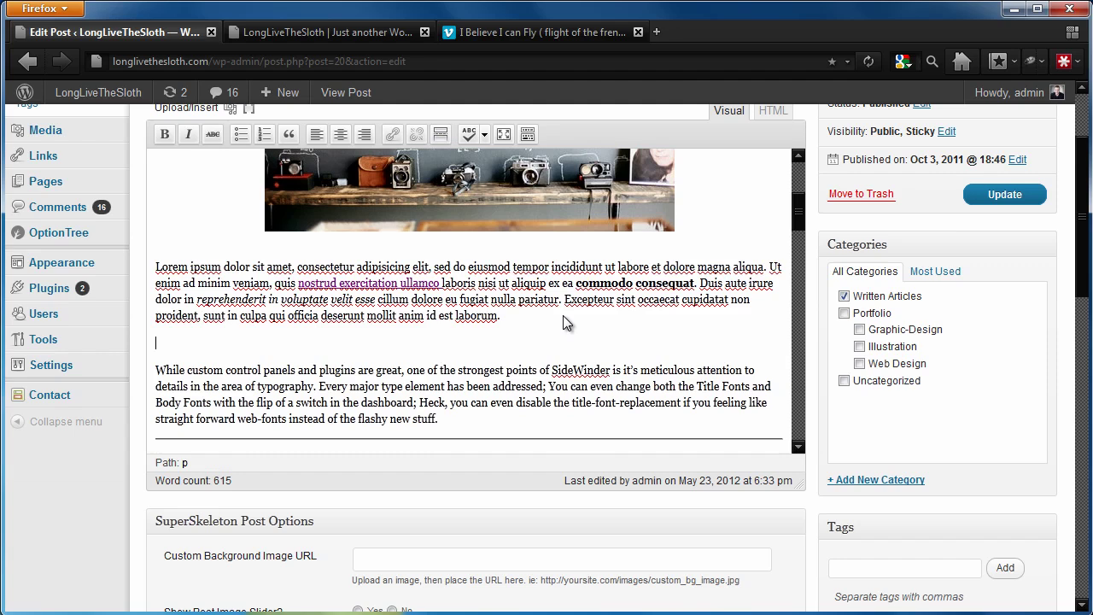
- Remove the empty line below the post's first text paragraph and update the post
click(325, 31)
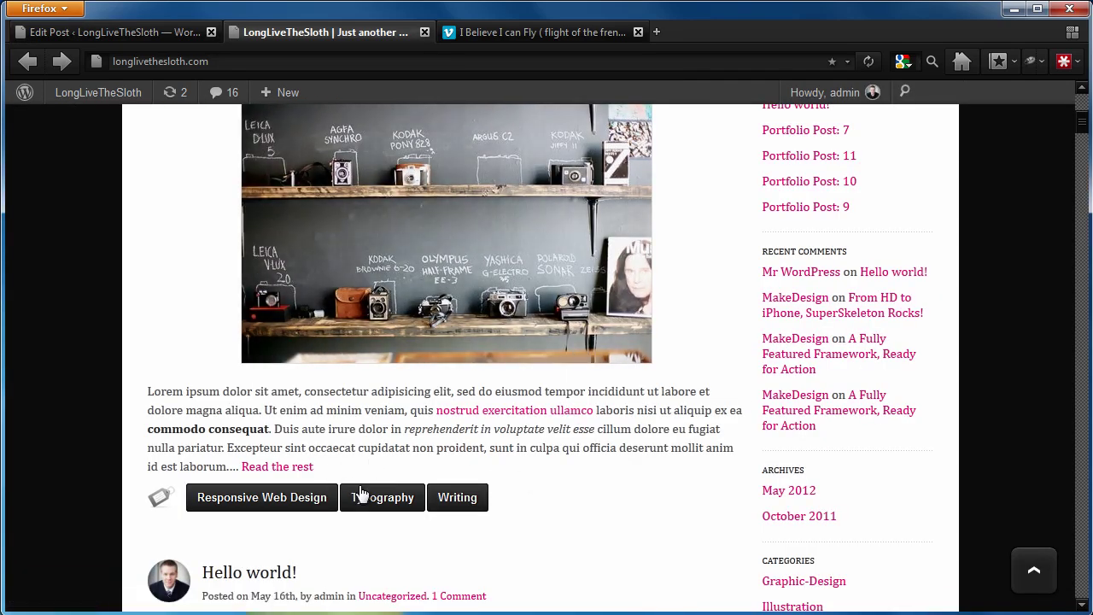
click(205, 32)
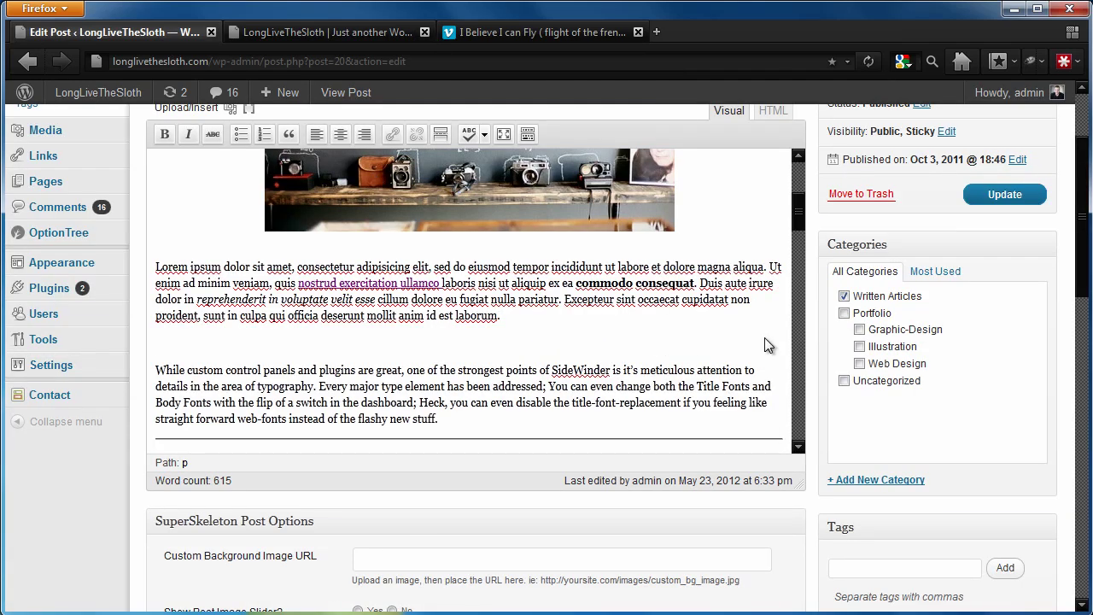
key(BackSpace)
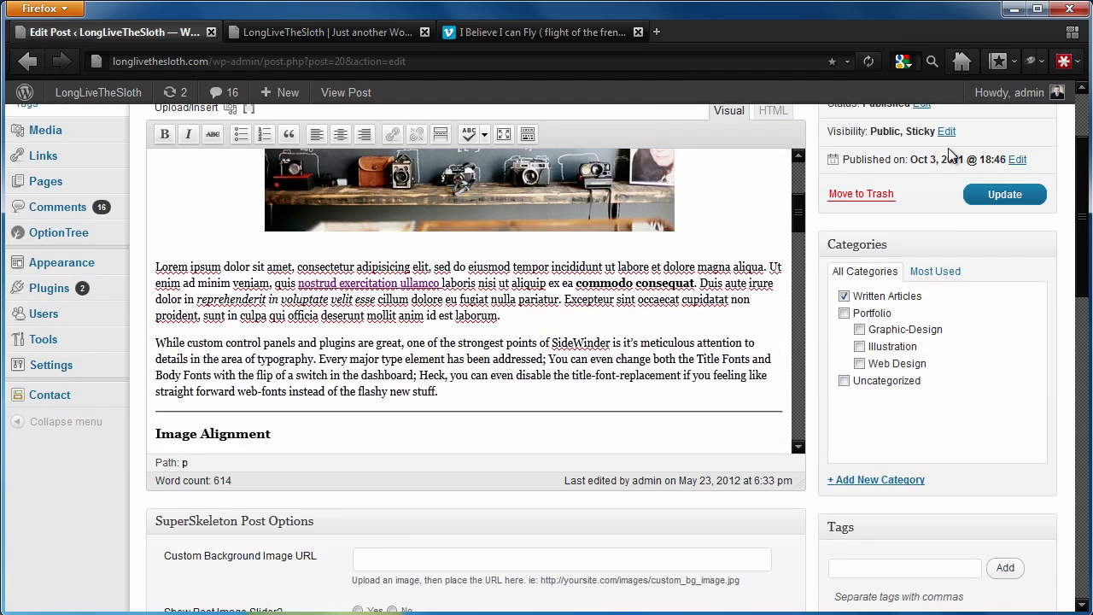
click(1008, 196)
- Reload the site's homepage and examine where the "From HD to iPhone, SuperSkeleton Rocks!" excerpt is cut, along with the excerpts of the posts below it
click(343, 32)
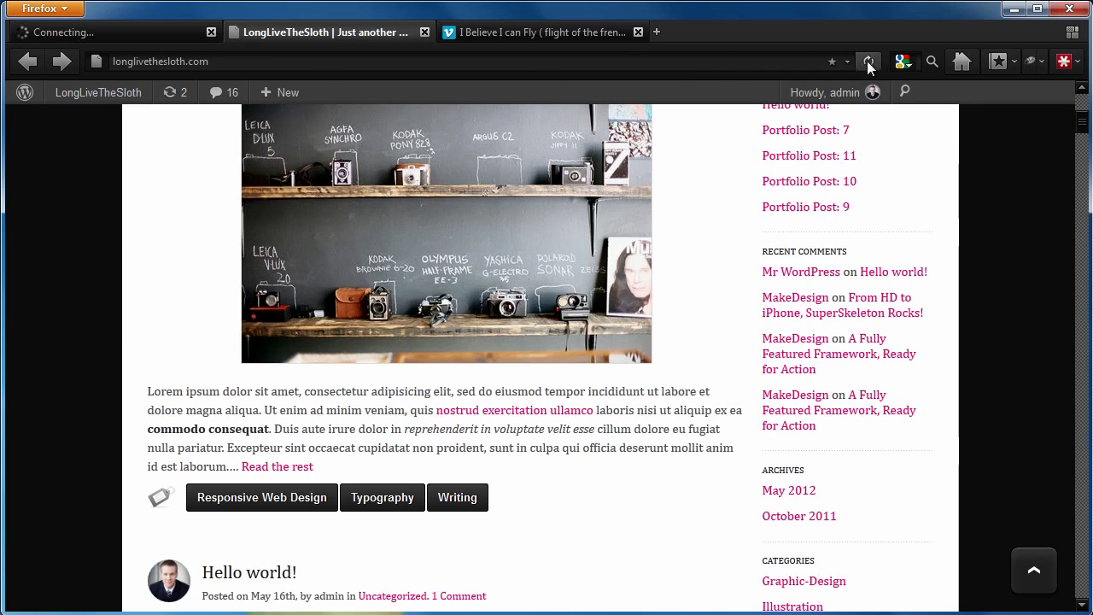
click(868, 61)
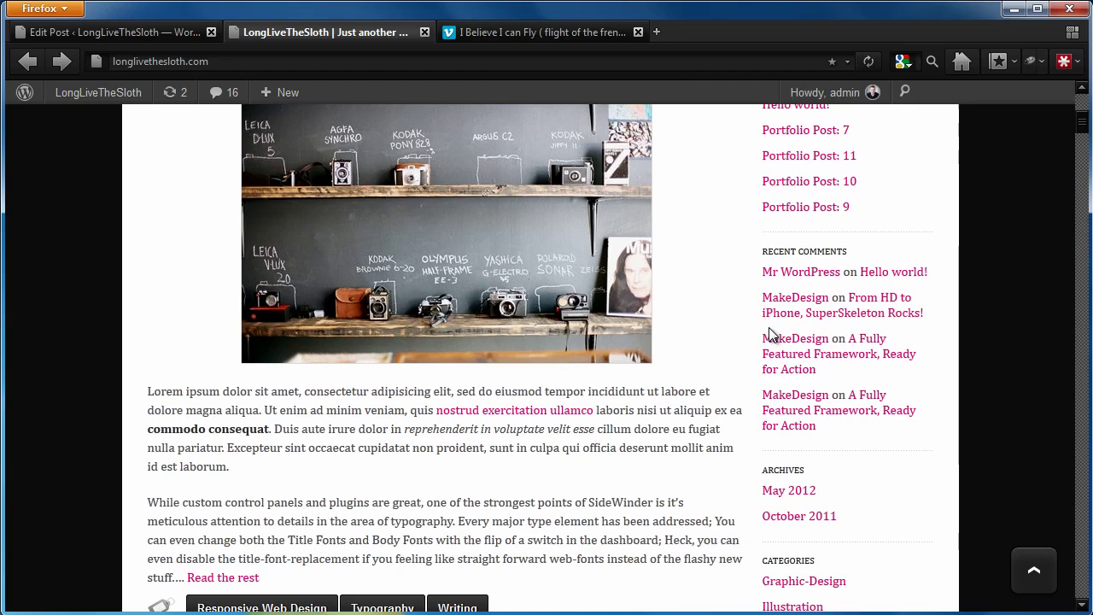
scroll(771, 333, down, 3)
drag(375, 324, 399, 421)
click(399, 421)
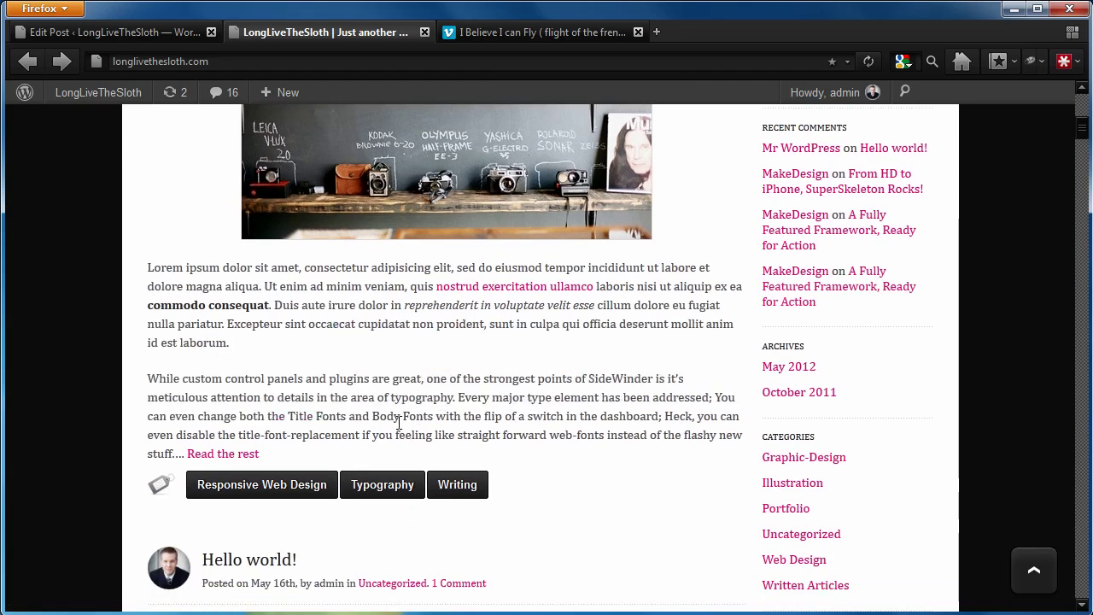
scroll(405, 421, down, 15)
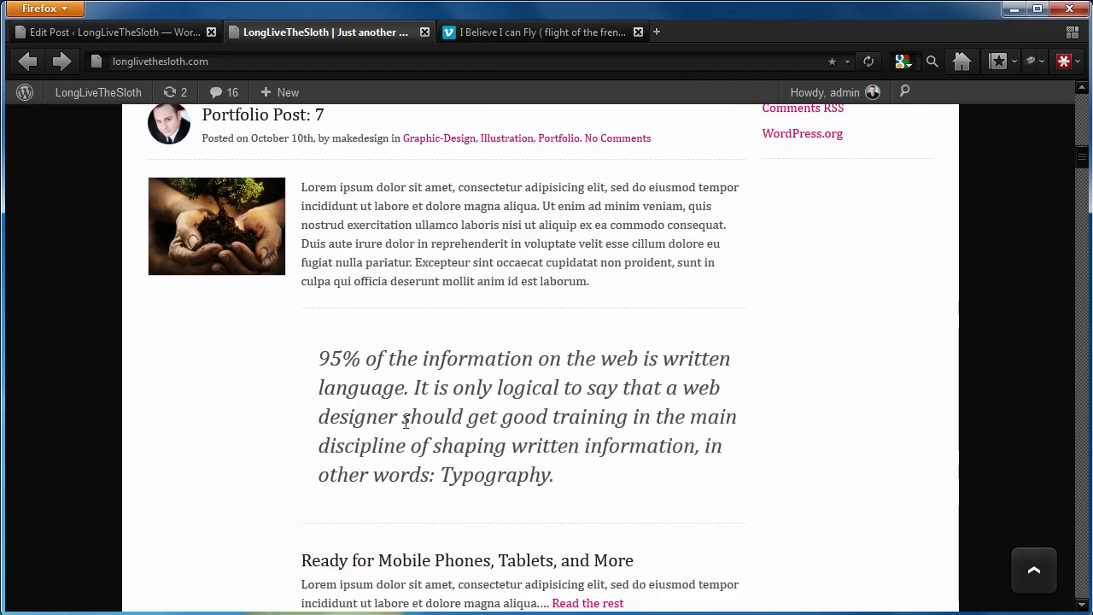
scroll(405, 414, up, 10)
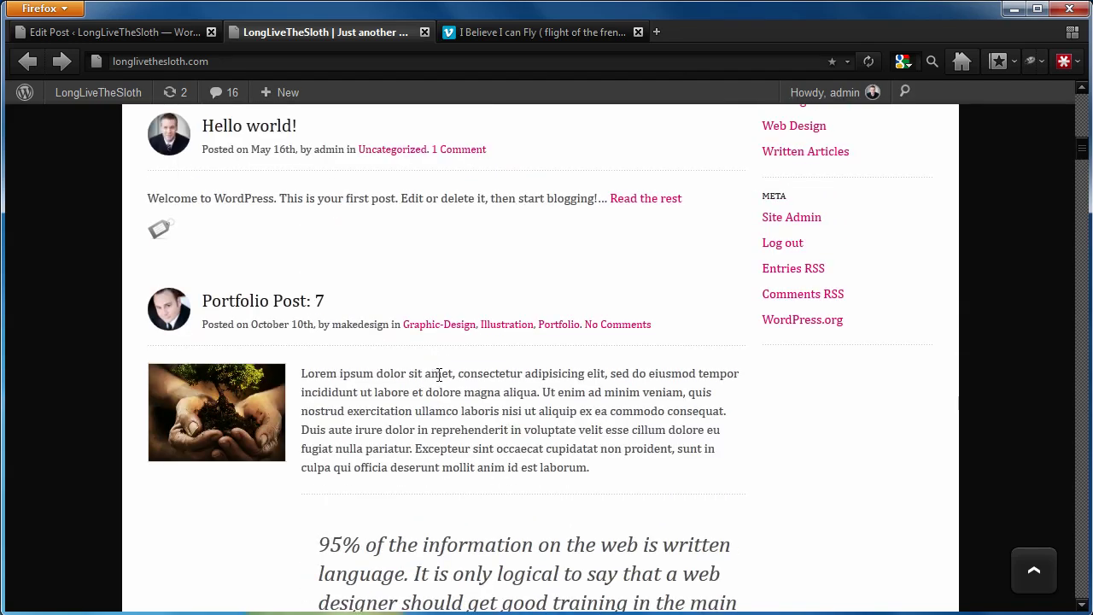
scroll(444, 384, up, 11)
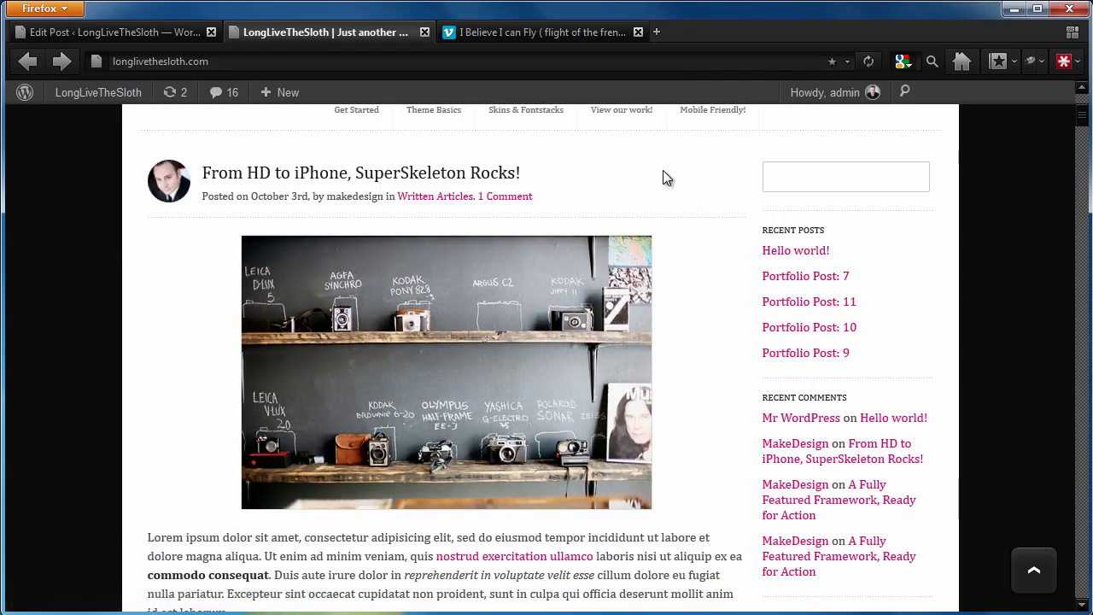
- Return to the WordPress admin and open the Excerpt settings page
click(179, 34)
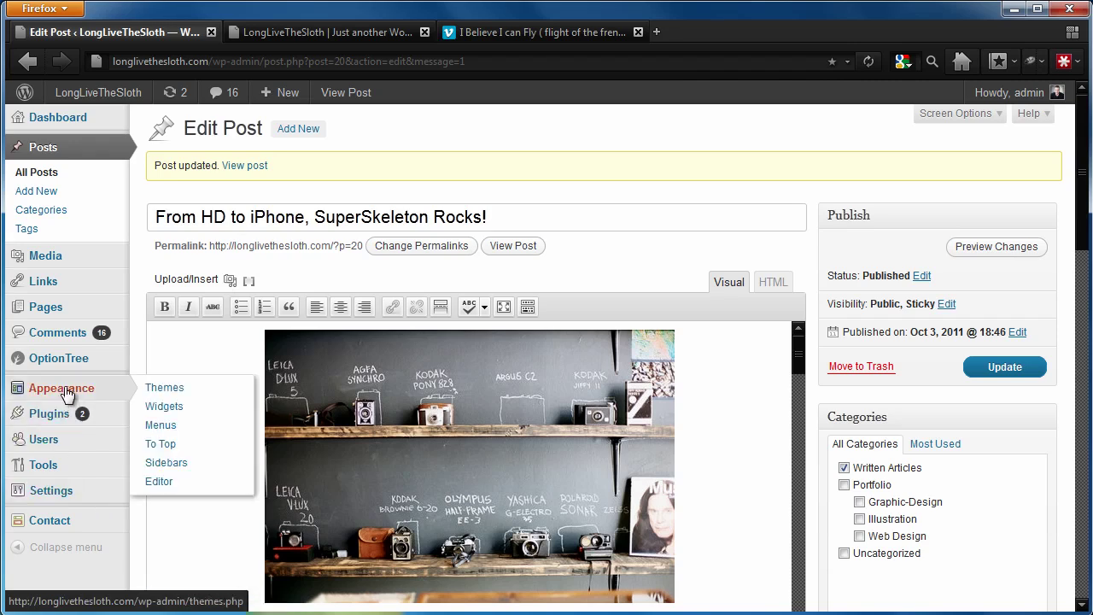
click(287, 31)
click(166, 31)
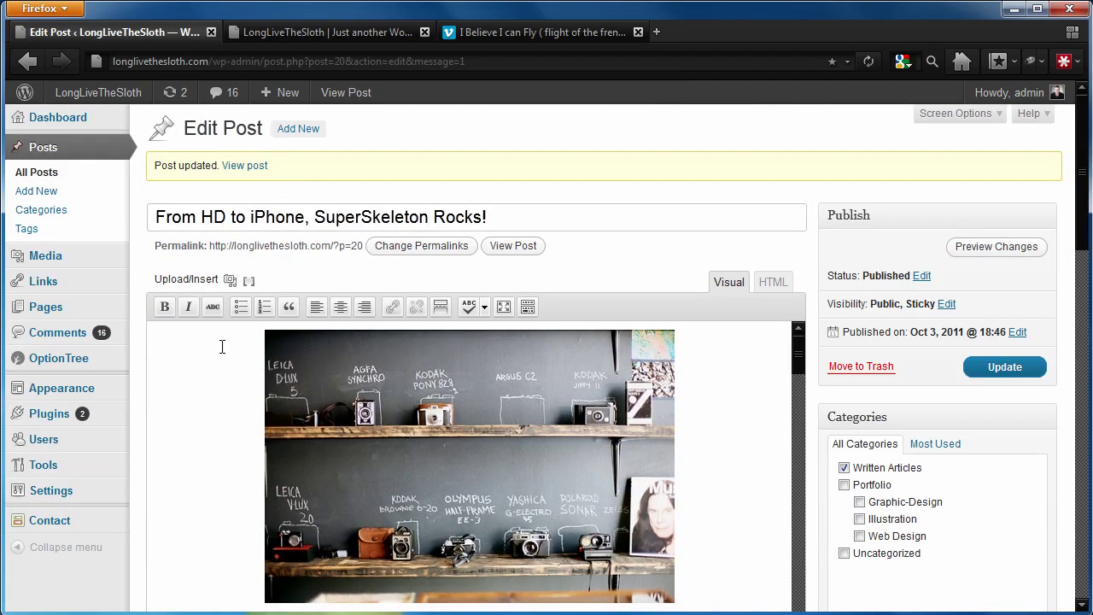
scroll(205, 367, down, 2)
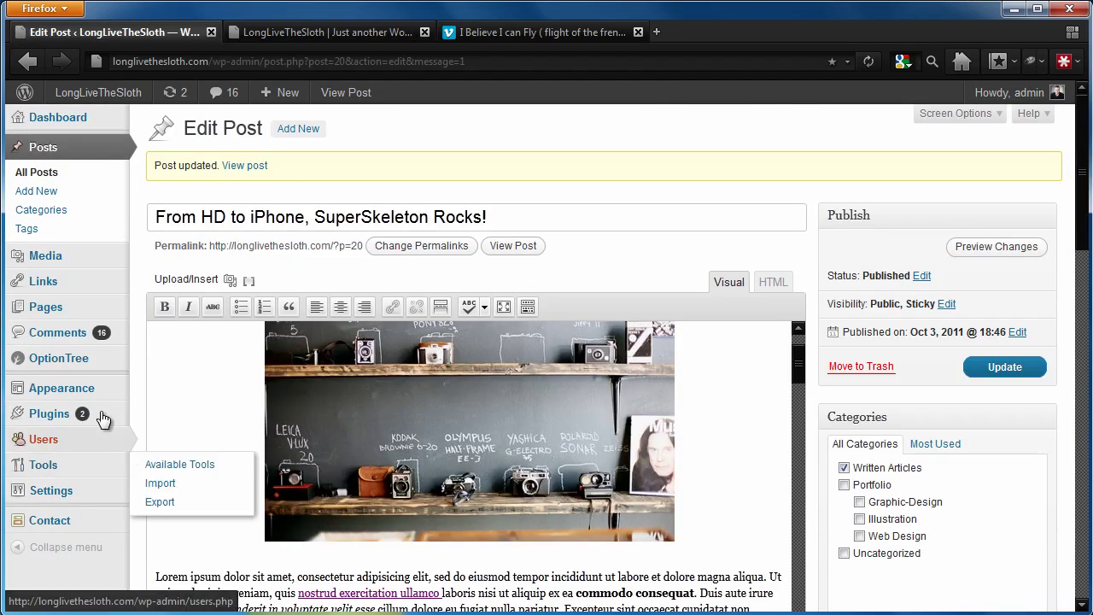
mouse_move(94, 497)
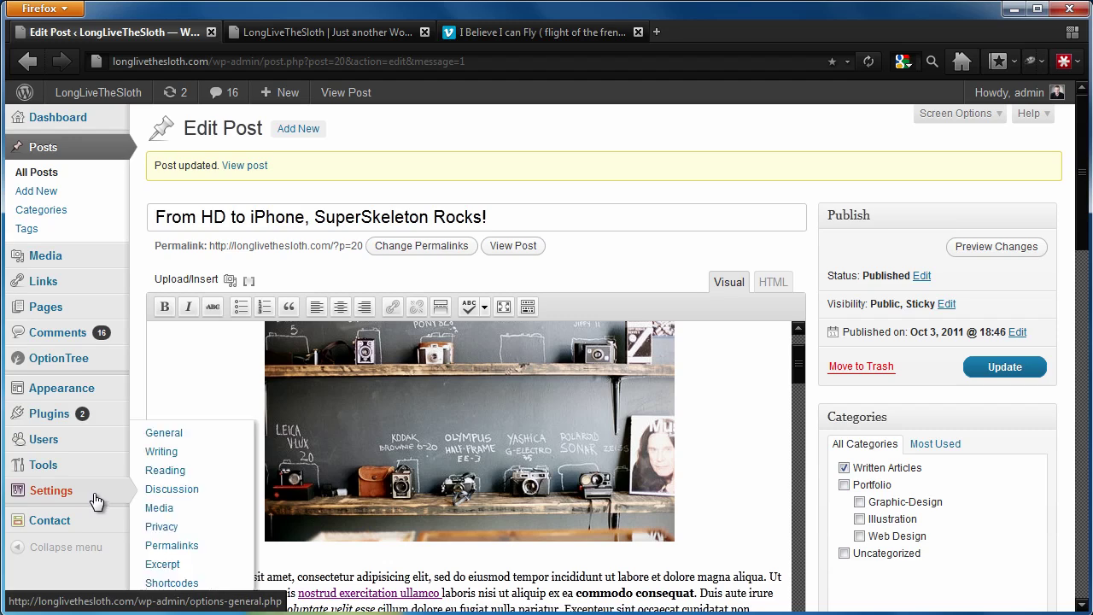
click(168, 567)
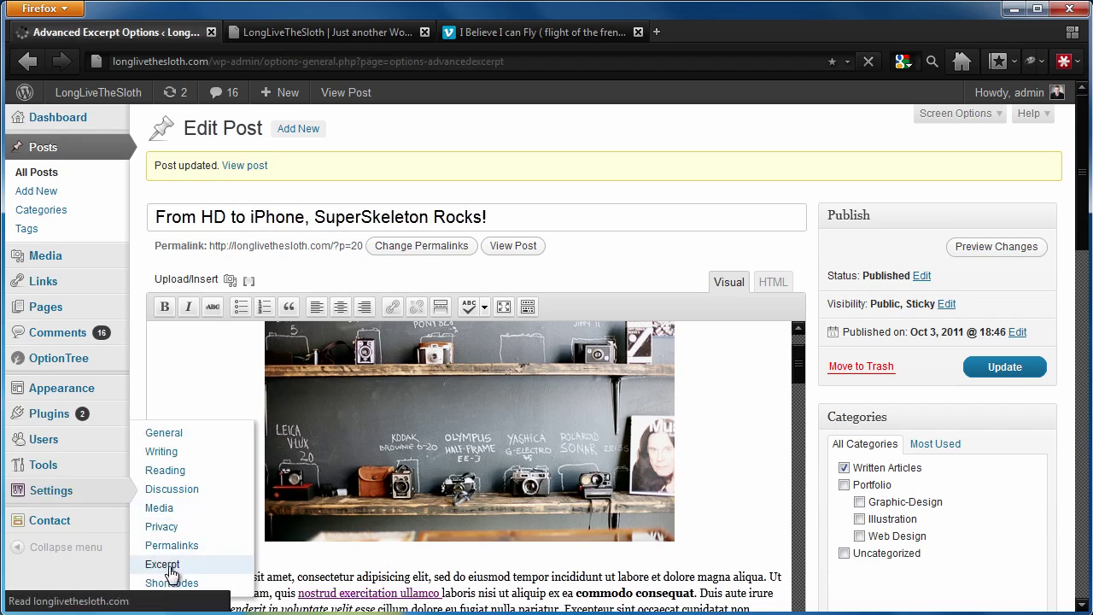
- Add the iframe tag to the markup kept in excerpts and save the Advanced Excerpt settings
scroll(800, 395, down, 5)
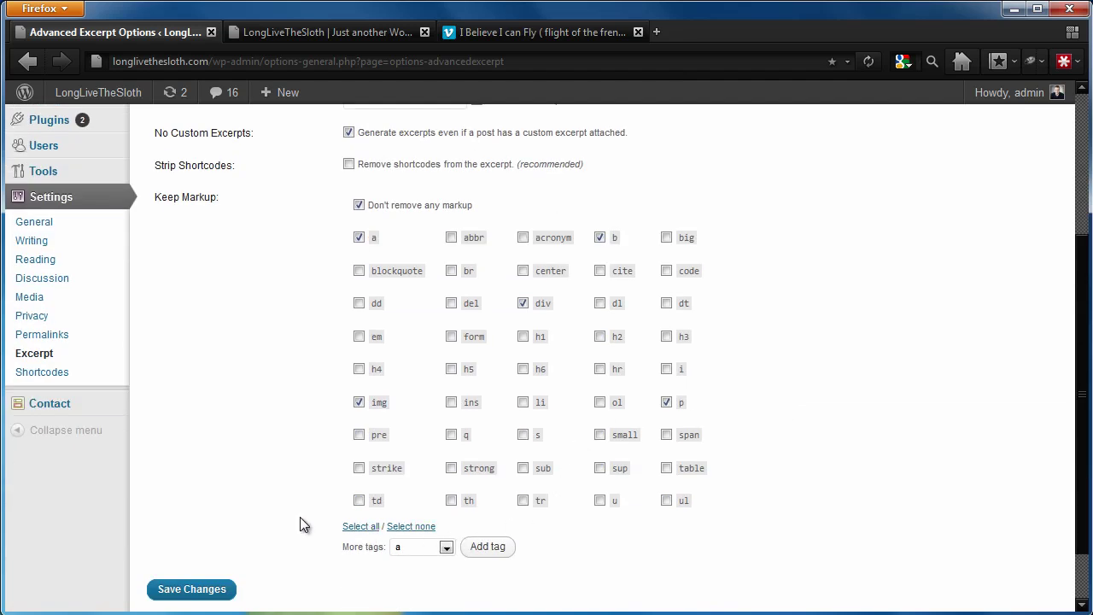
scroll(300, 521, down, 1)
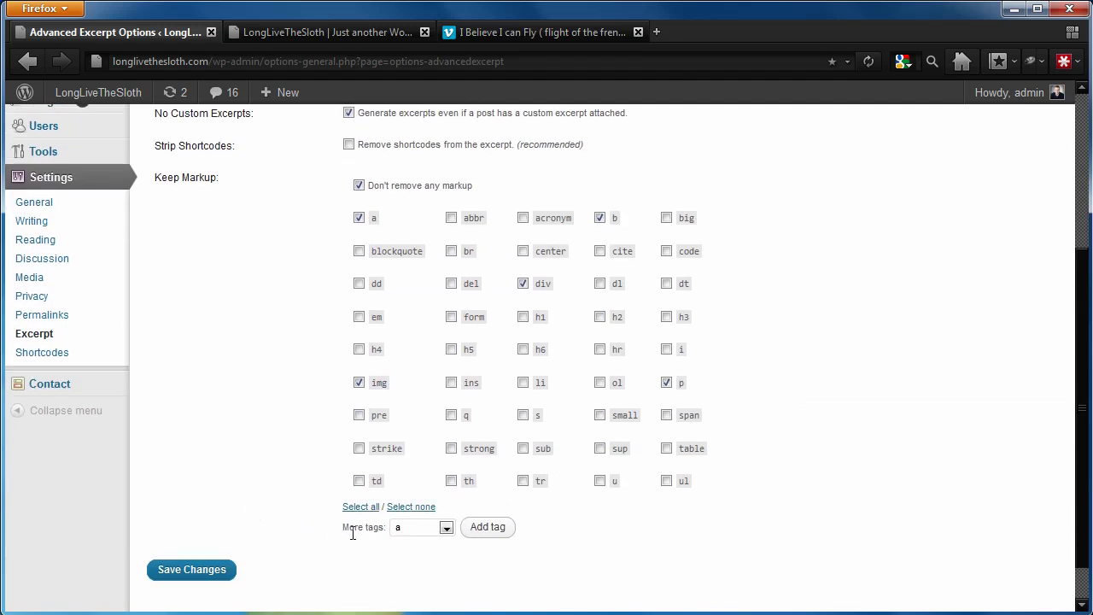
click(424, 529)
scroll(416, 576, down, 9)
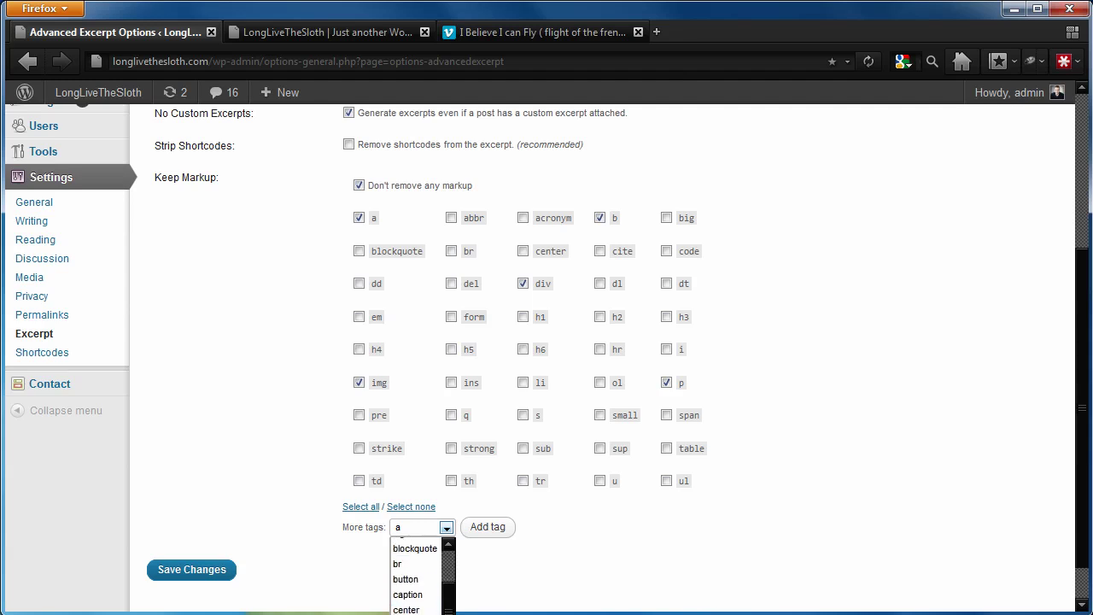
scroll(417, 577, down, 2)
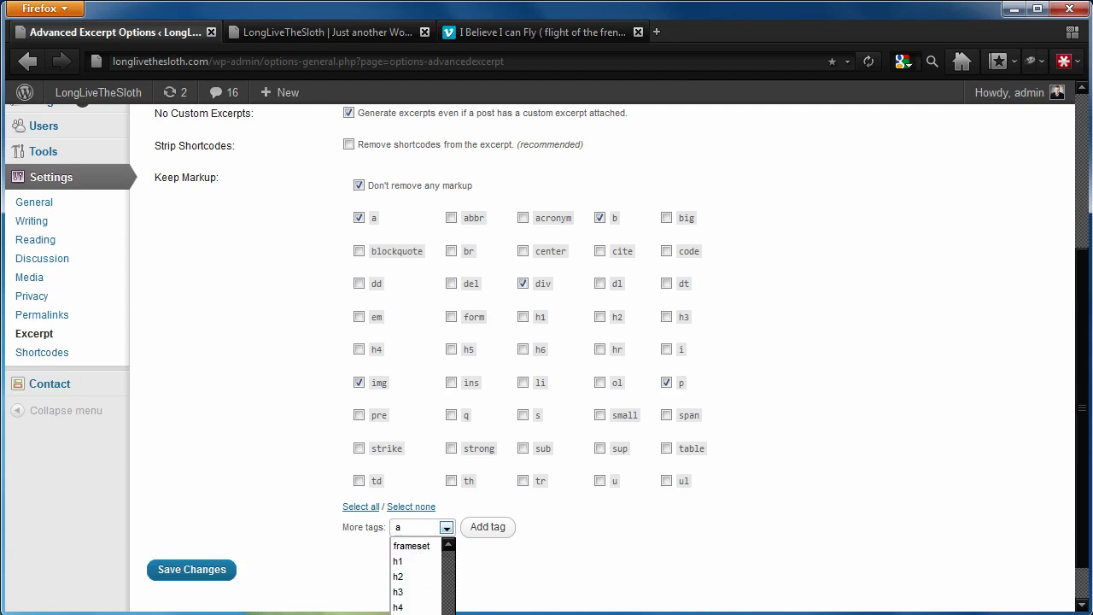
scroll(417, 576, down, 2)
click(417, 576)
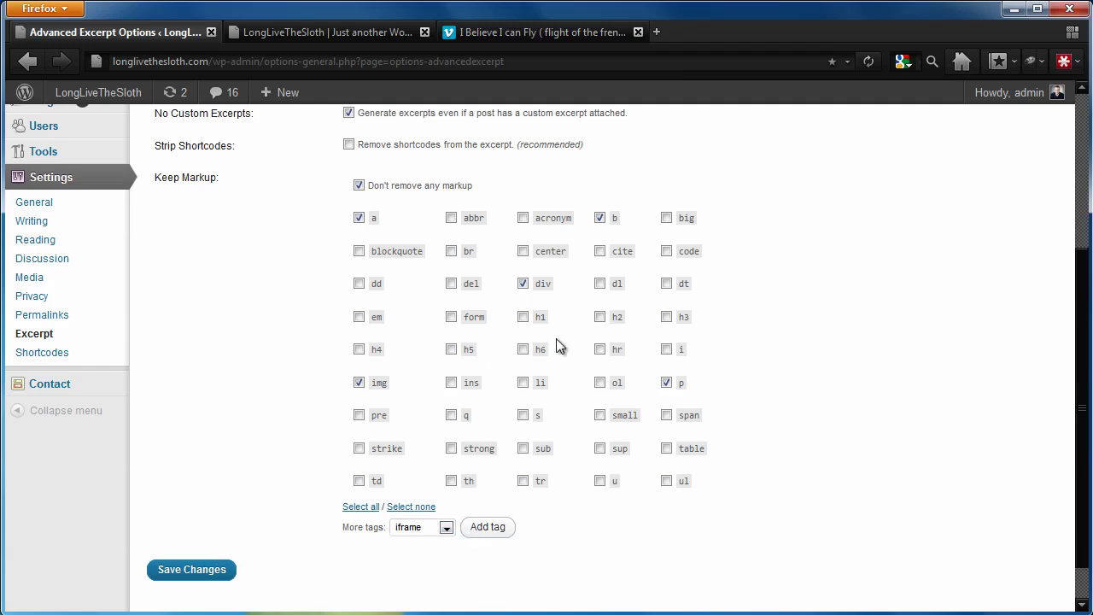
click(497, 528)
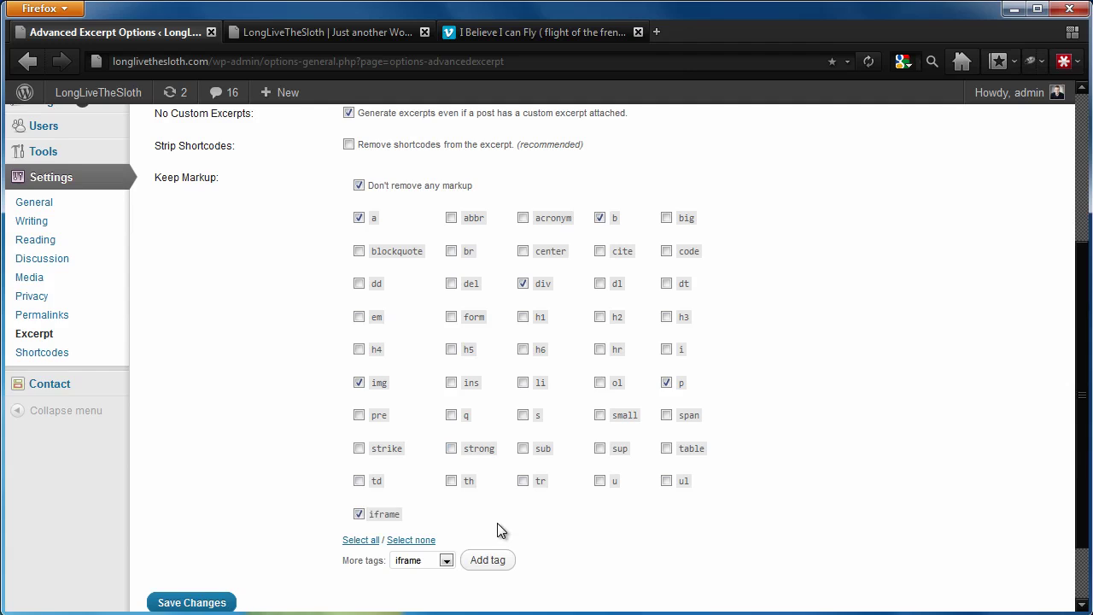
click(227, 600)
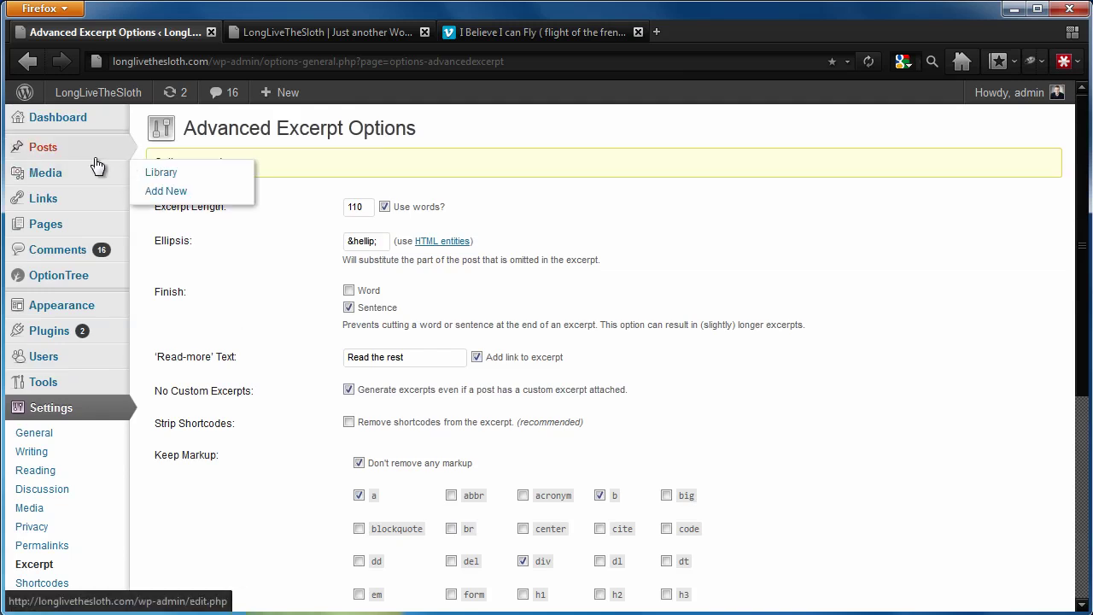
- Open the post "From HD to iPhone, SuperSkeleton Rocks!" for editing and delete the camera shelf image at the start of its content
click(47, 149)
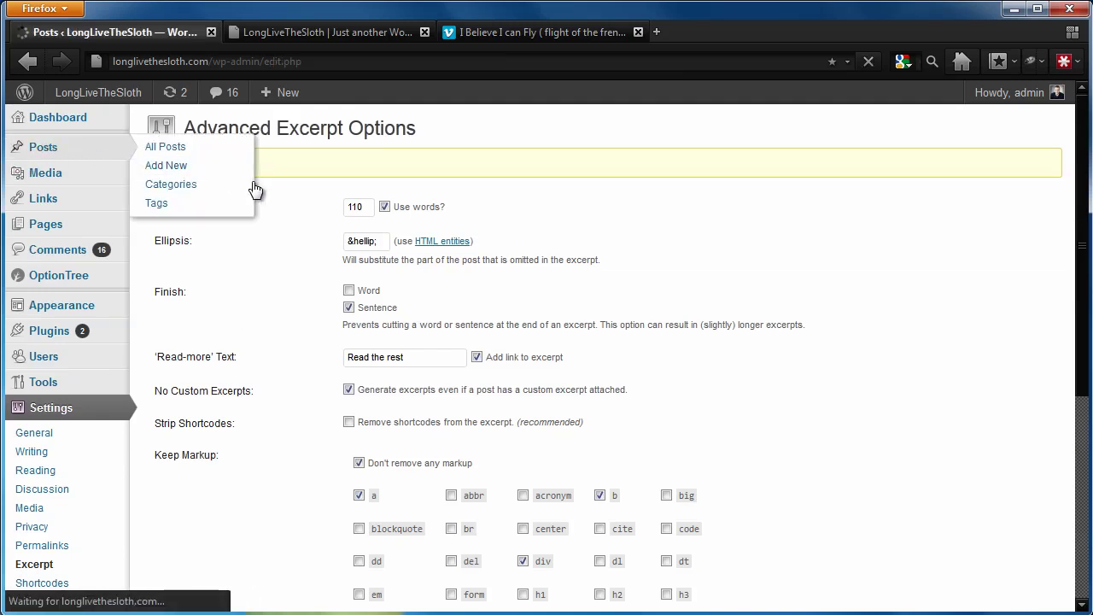
scroll(251, 338, down, 5)
scroll(249, 338, down, 3)
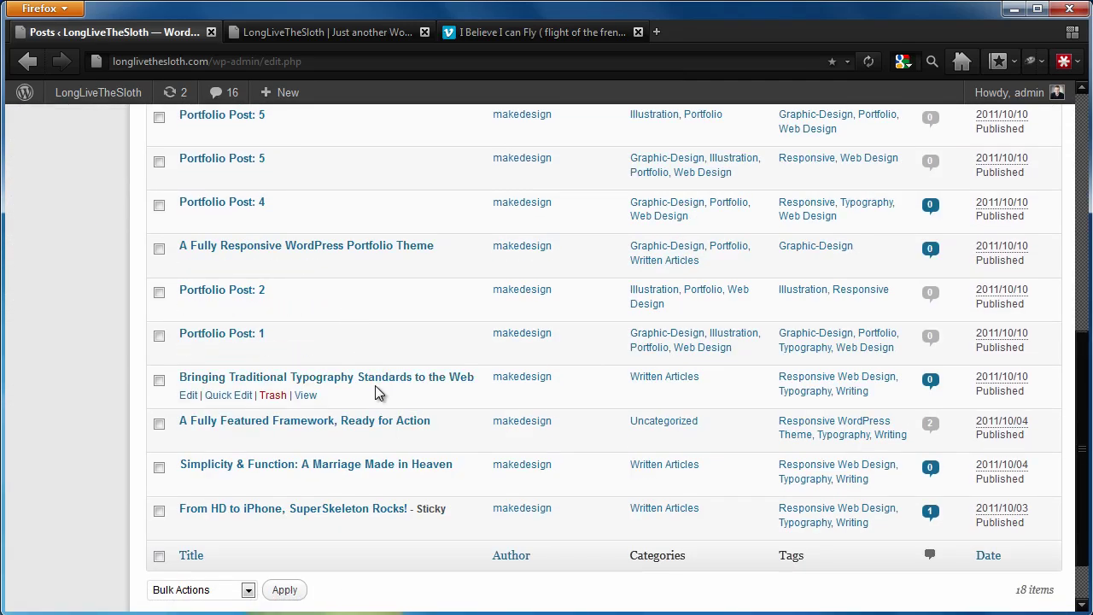
click(339, 511)
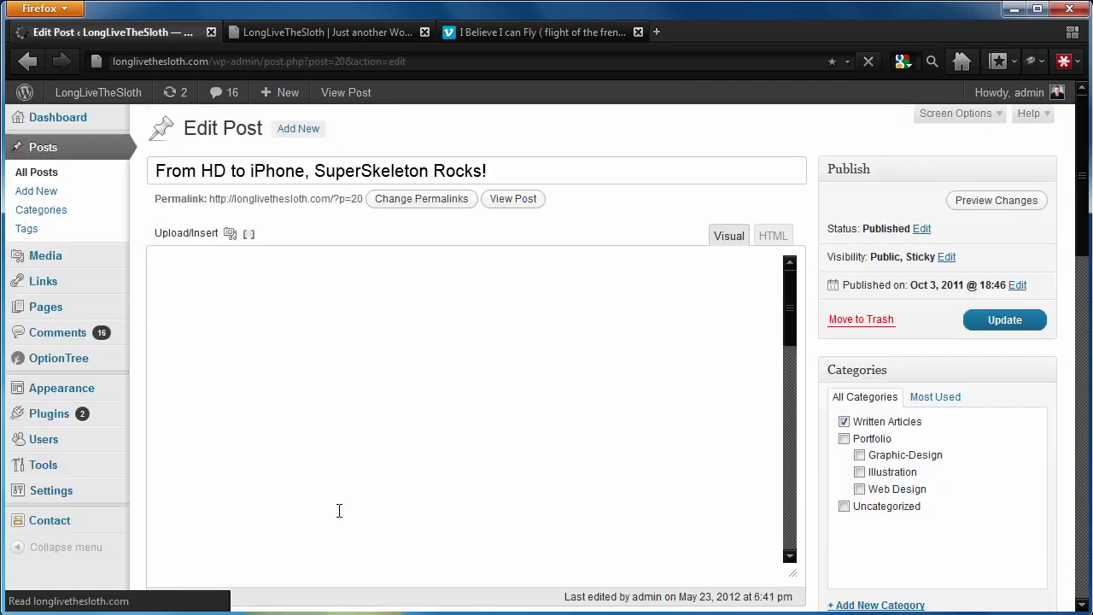
click(422, 300)
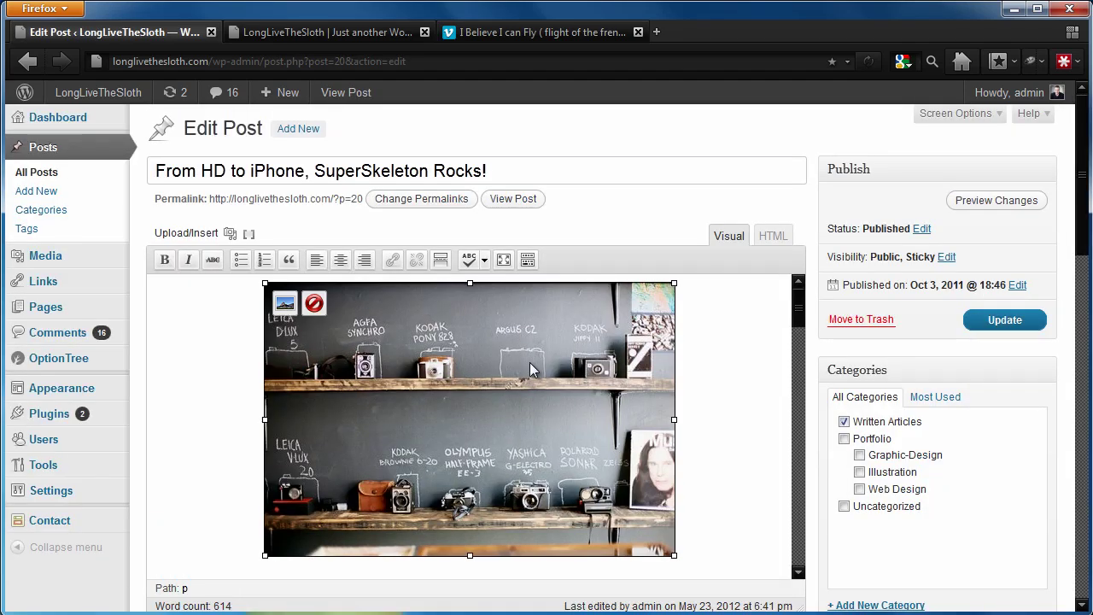
key(Delete)
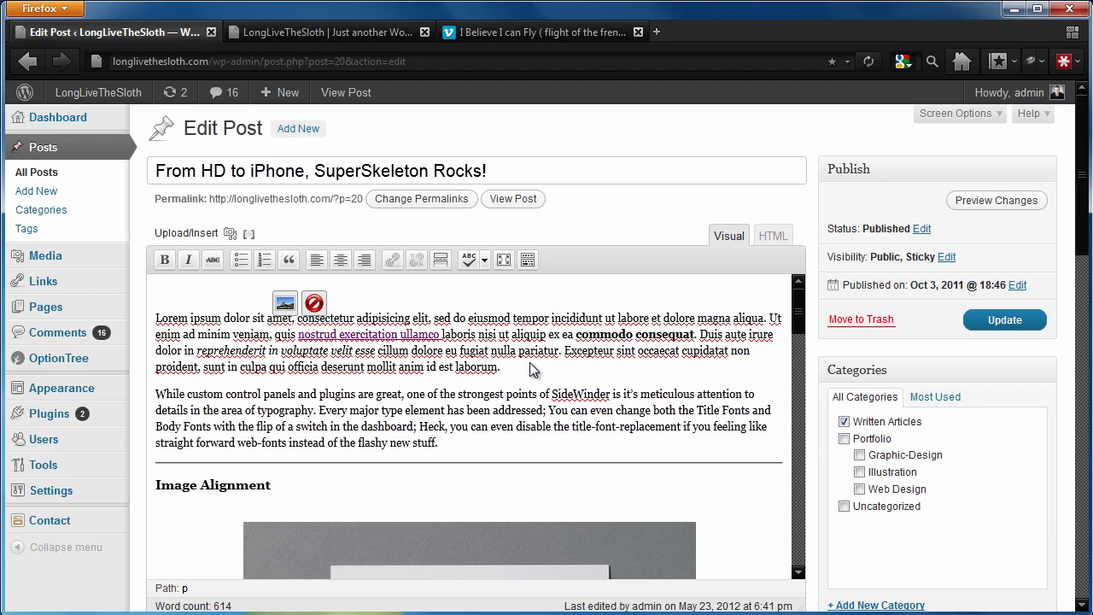
- Start inserting a shortcode into the post and choose the MEDIA shortcode for YouTube, Vimeo and other media files
click(249, 236)
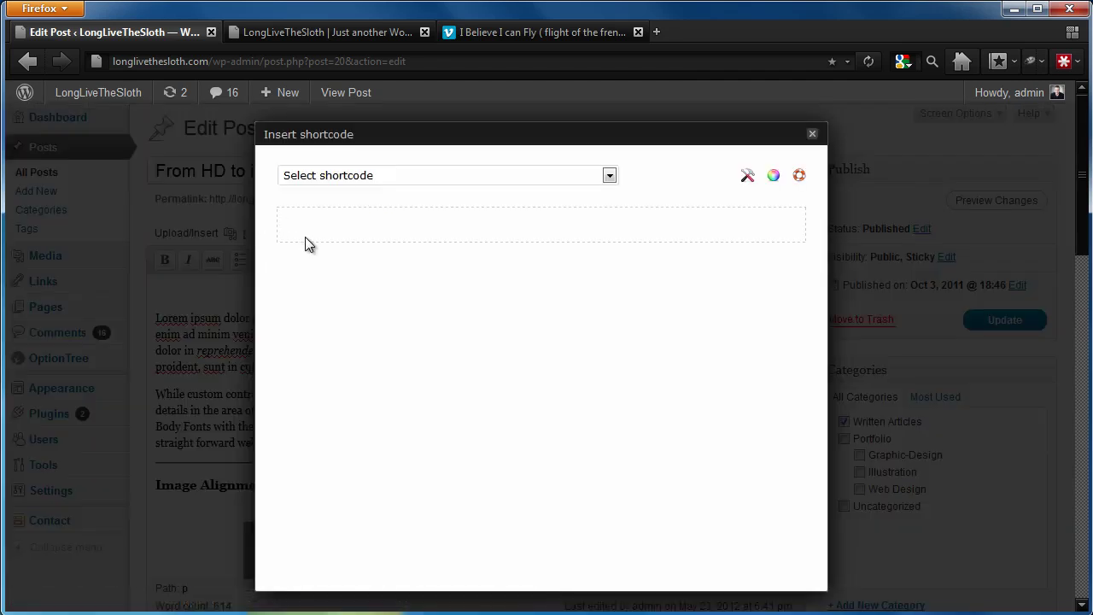
click(436, 171)
scroll(448, 313, down, 6)
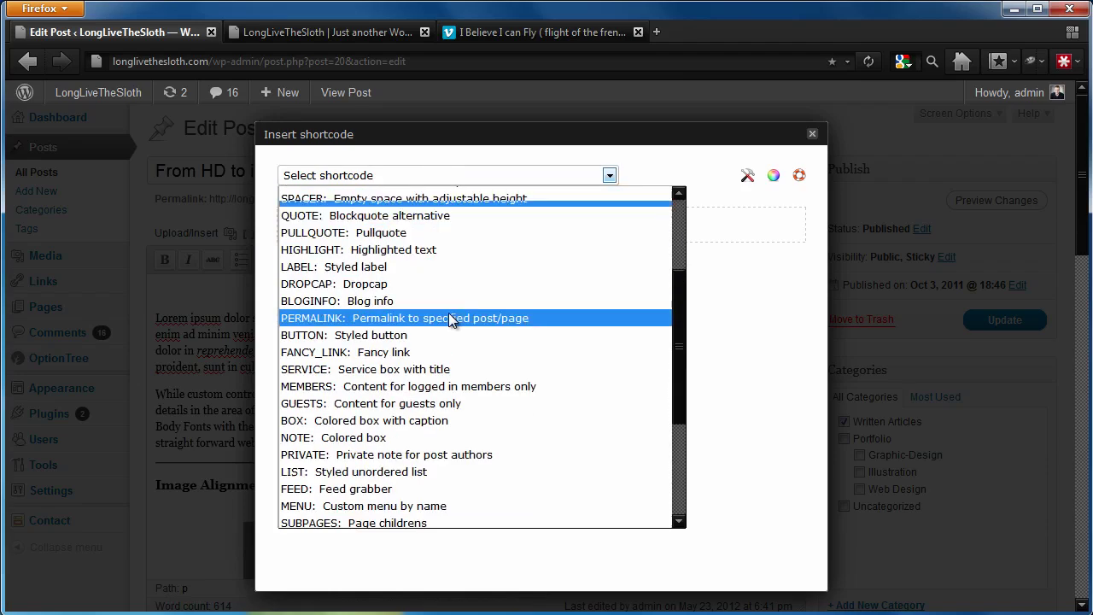
scroll(446, 401, down, 1)
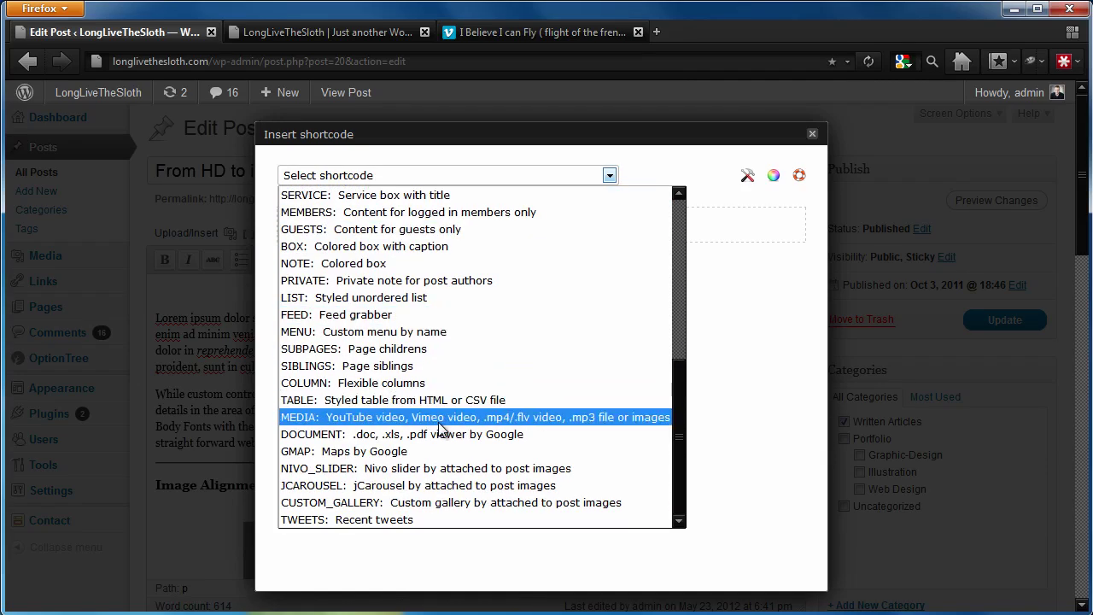
click(442, 419)
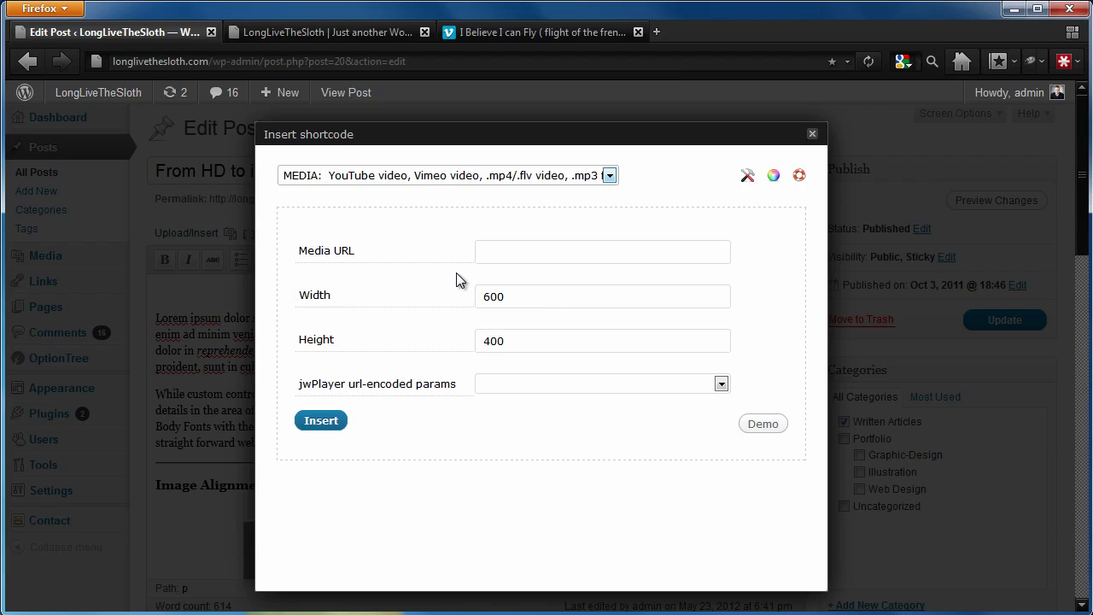
- Copy the web address of the open Vimeo video "I Believe I Can Fly" and return to the shortcode form
click(465, 30)
right_click(426, 65)
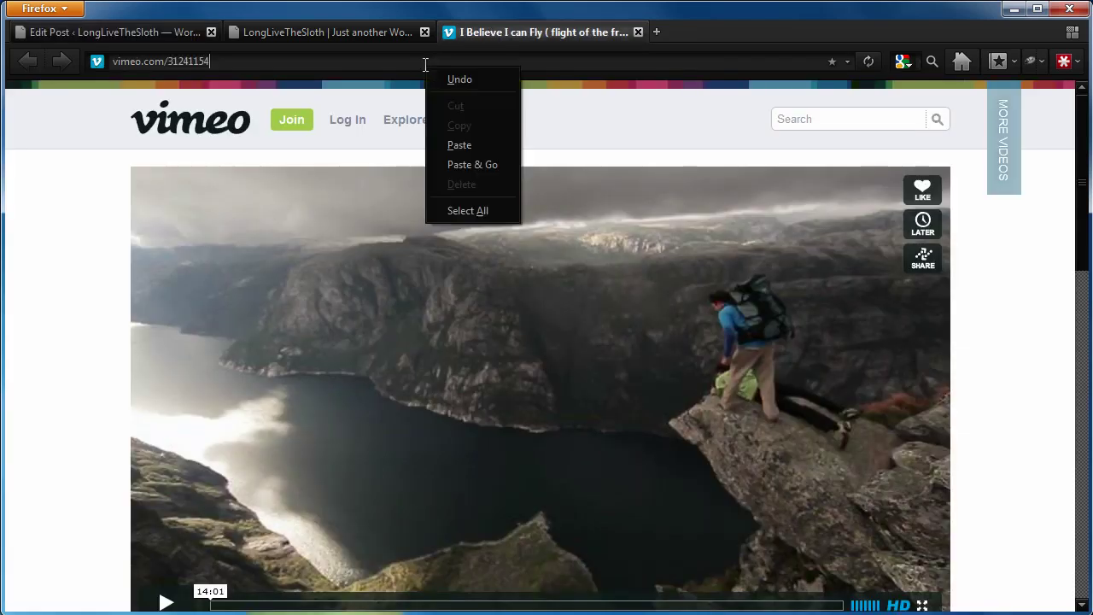
click(392, 65)
drag(392, 65, 89, 47)
right_click(144, 63)
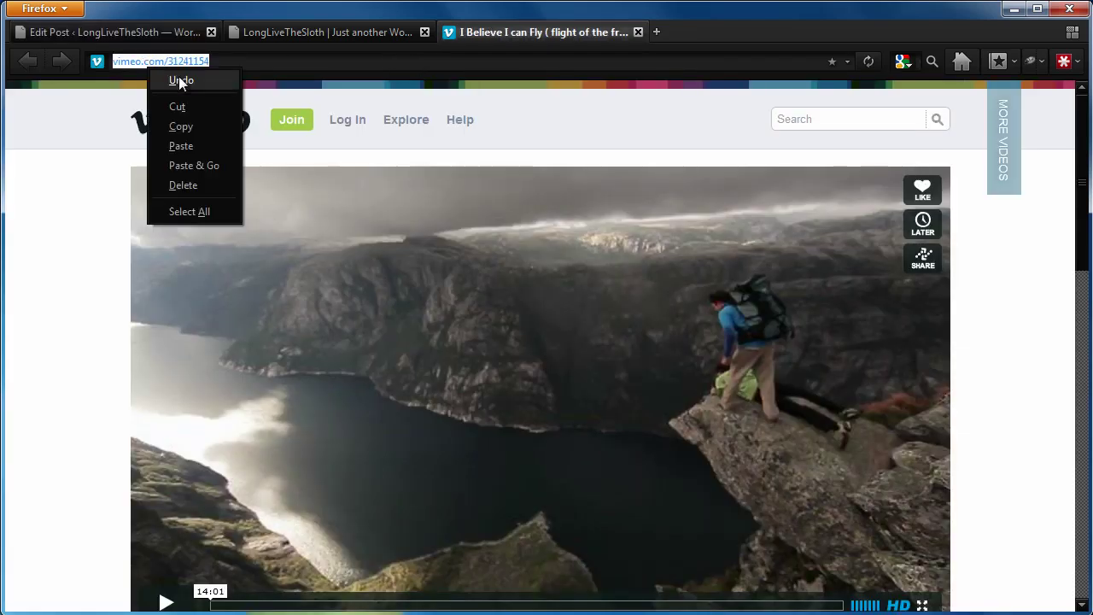
click(183, 124)
click(167, 32)
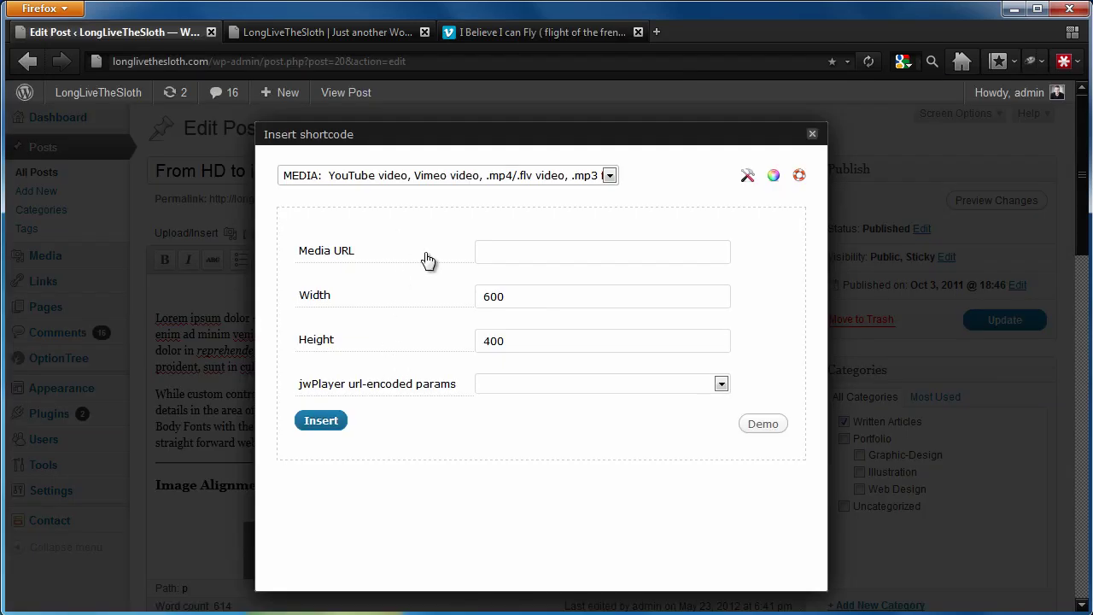
click(483, 256)
right_click(485, 254)
click(519, 353)
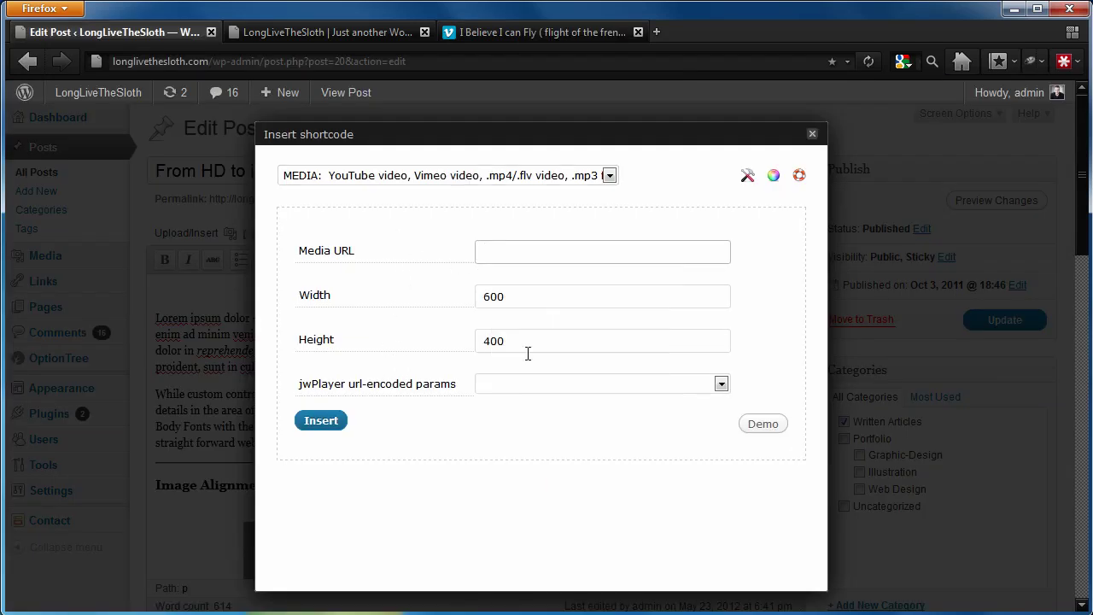
drag(544, 299, 385, 291)
text(00)
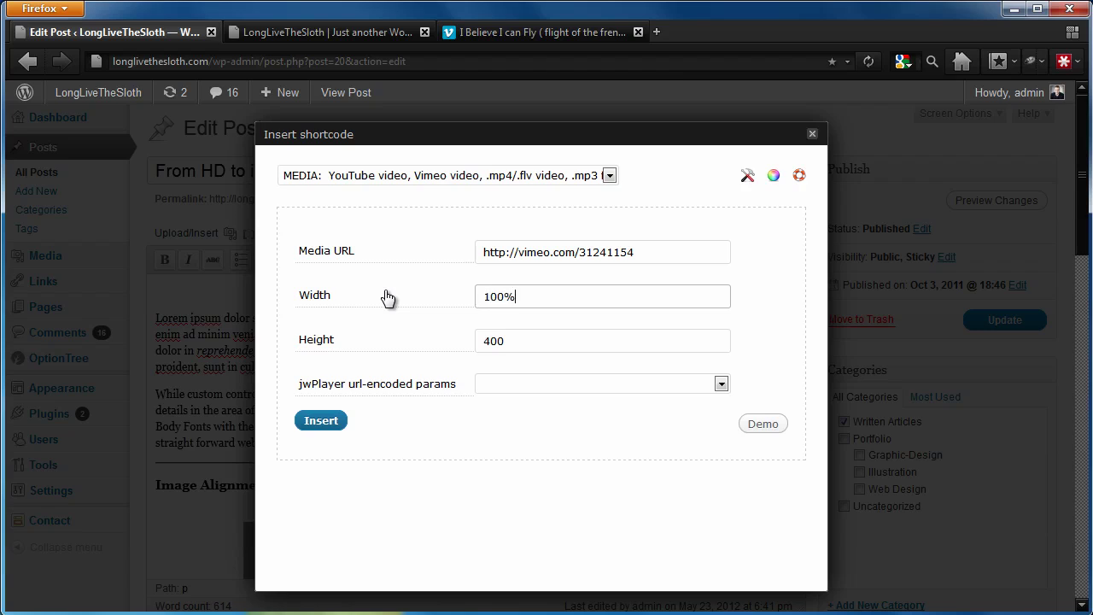
- Insert the 100% wide, 400 high Vimeo media shortcode at the start of the post content and update the post
click(744, 280)
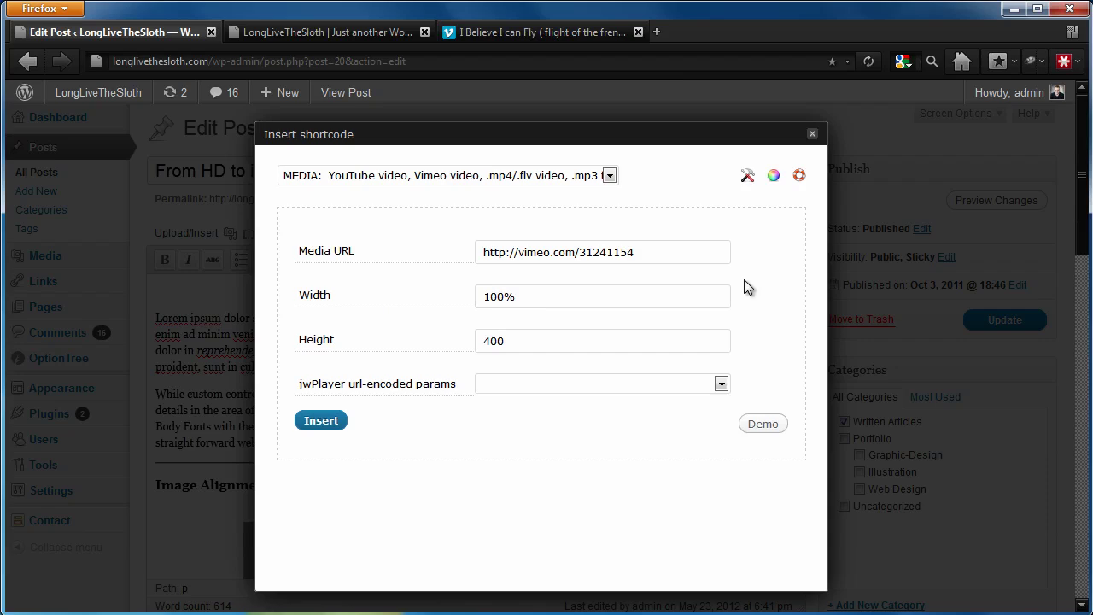
click(339, 427)
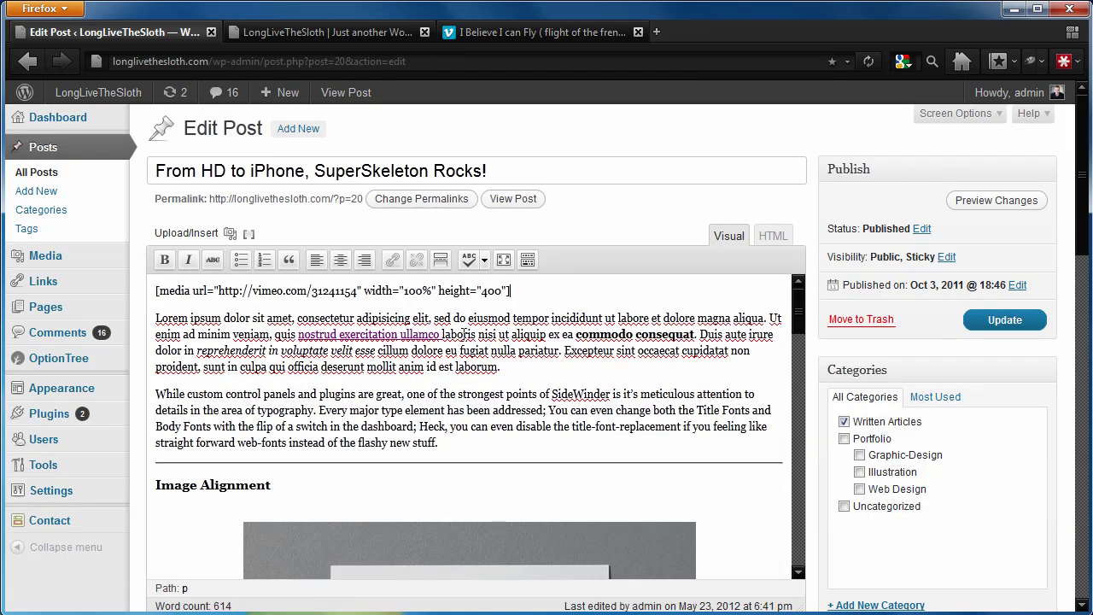
drag(551, 293, 128, 278)
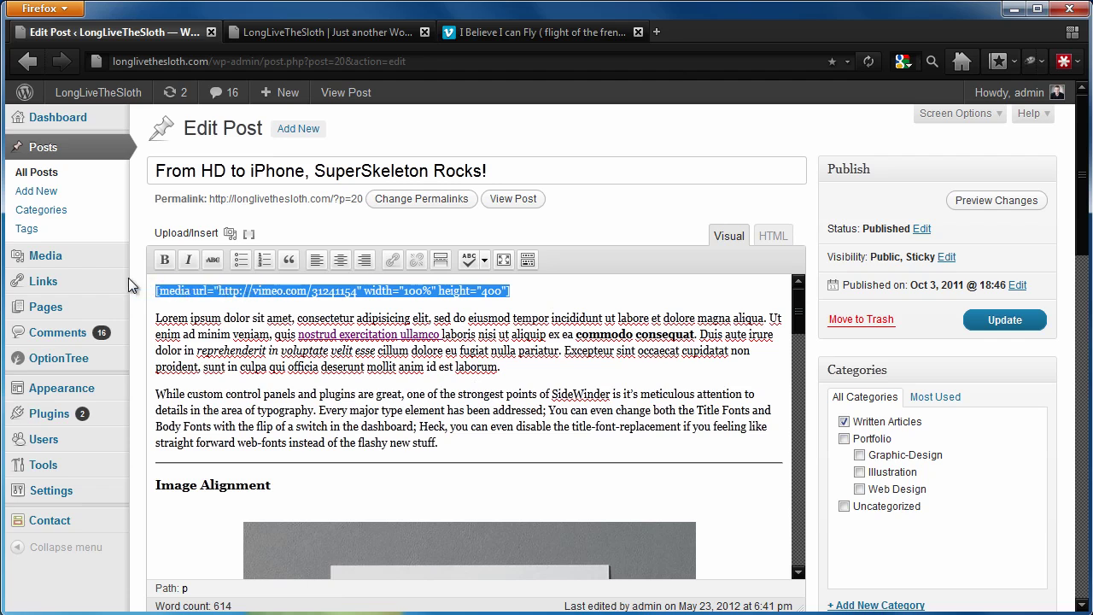
click(251, 316)
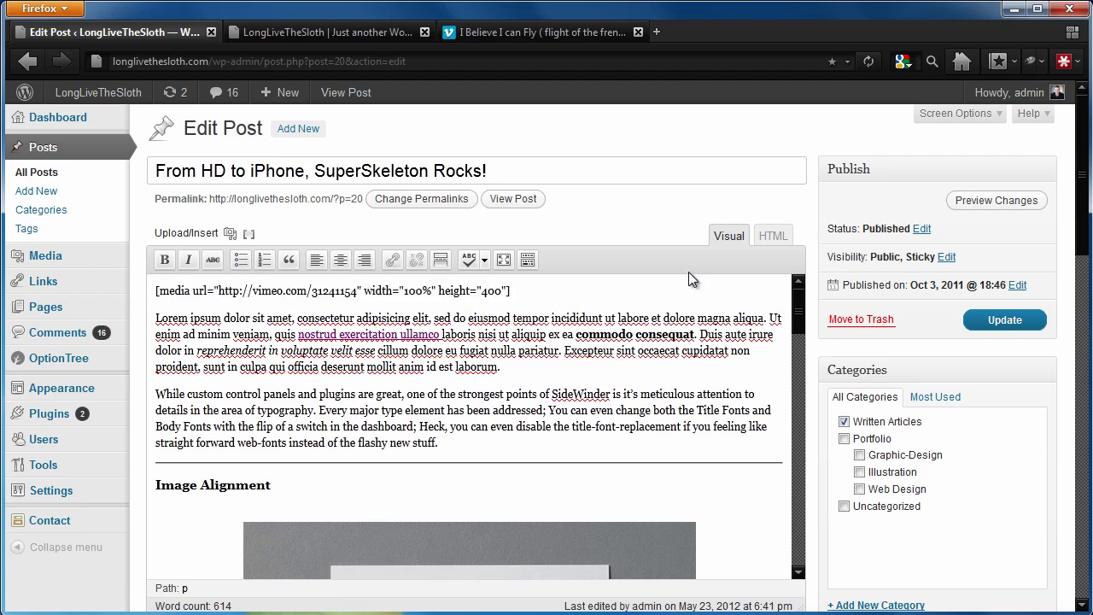
click(995, 323)
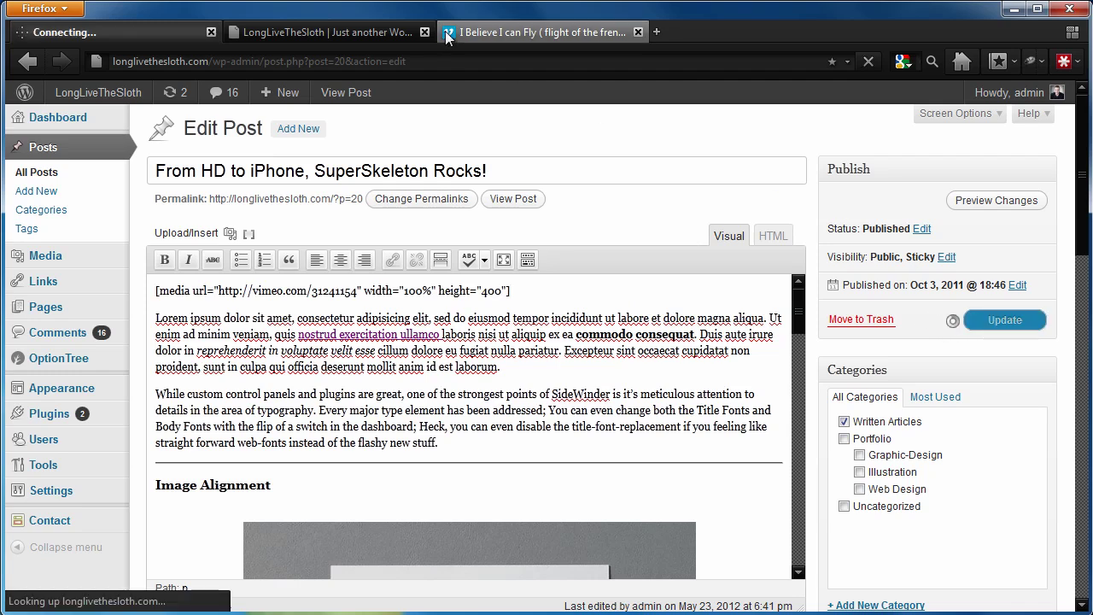
- Reload the site's homepage and check how the Vimeo video and formatted text display in the SuperSkeleton post's excerpt
click(395, 31)
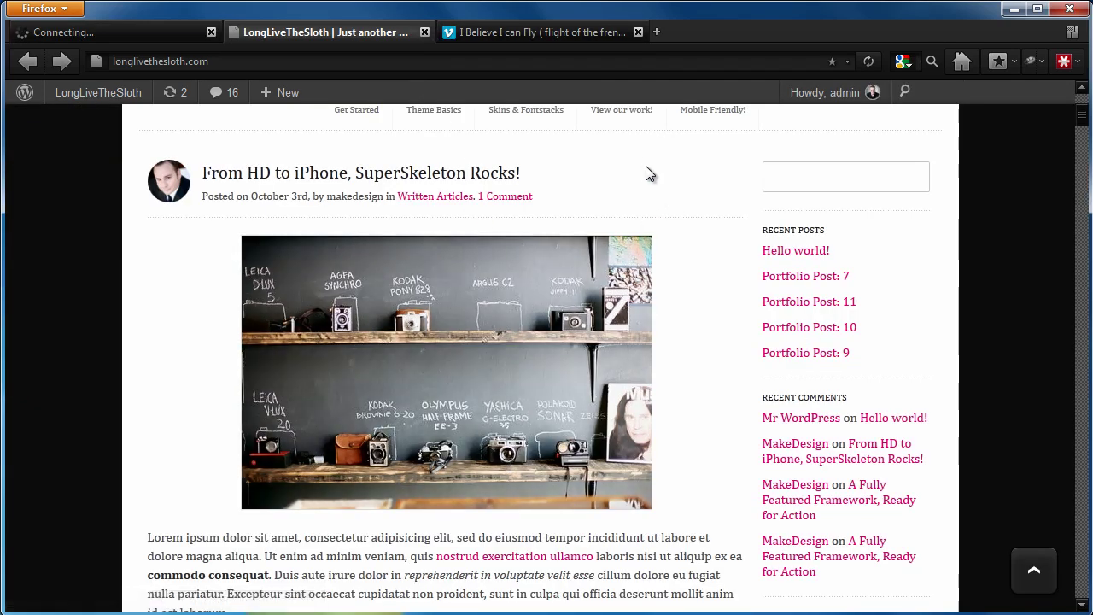
click(869, 60)
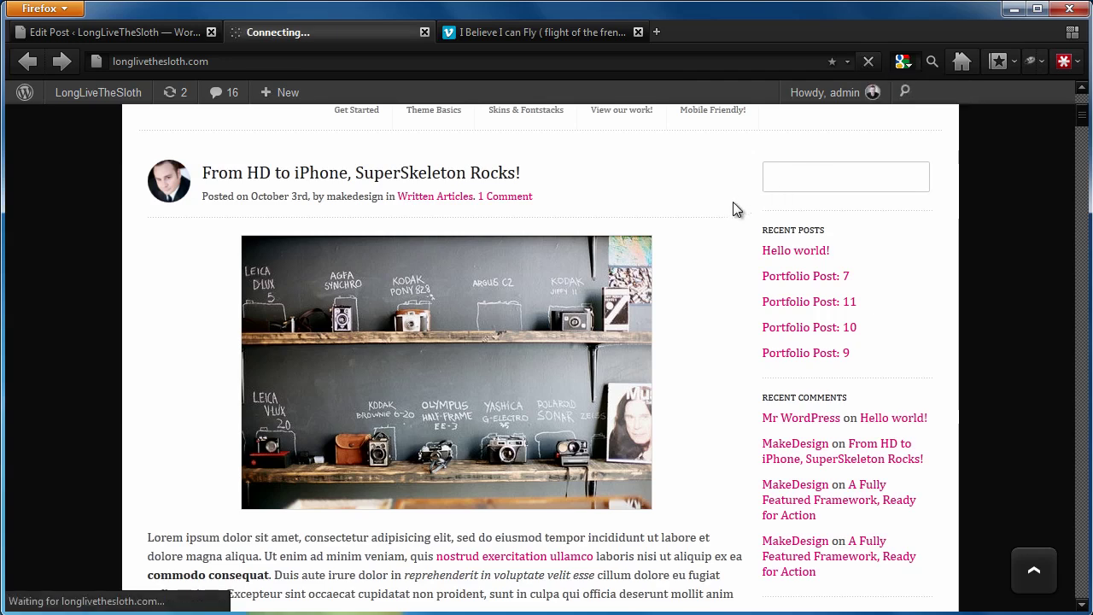
scroll(669, 270, down, 3)
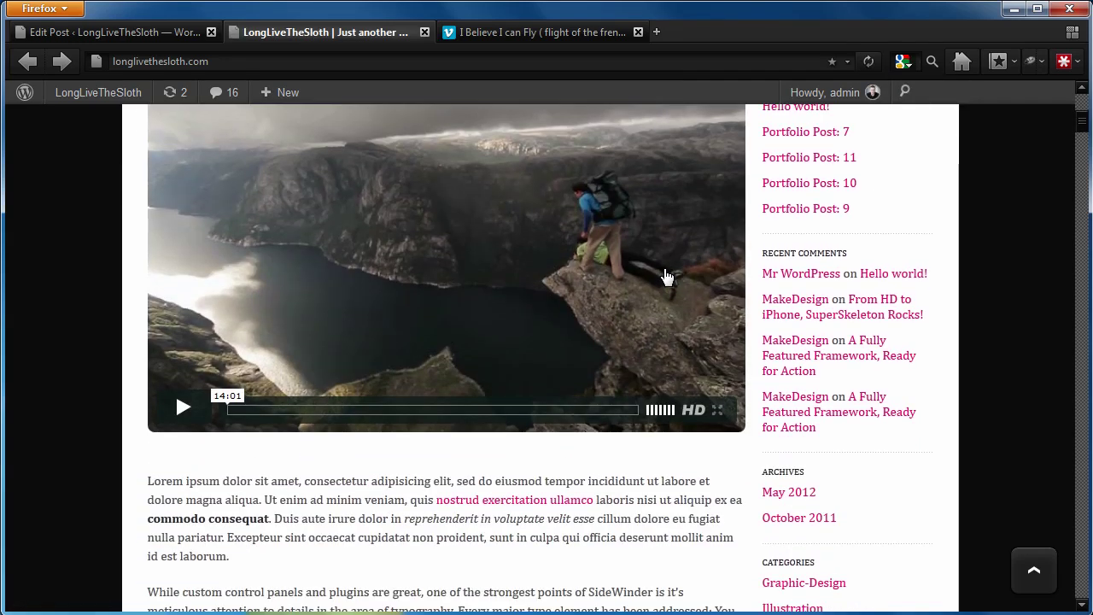
scroll(665, 273, down, 3)
scroll(664, 282, up, 7)
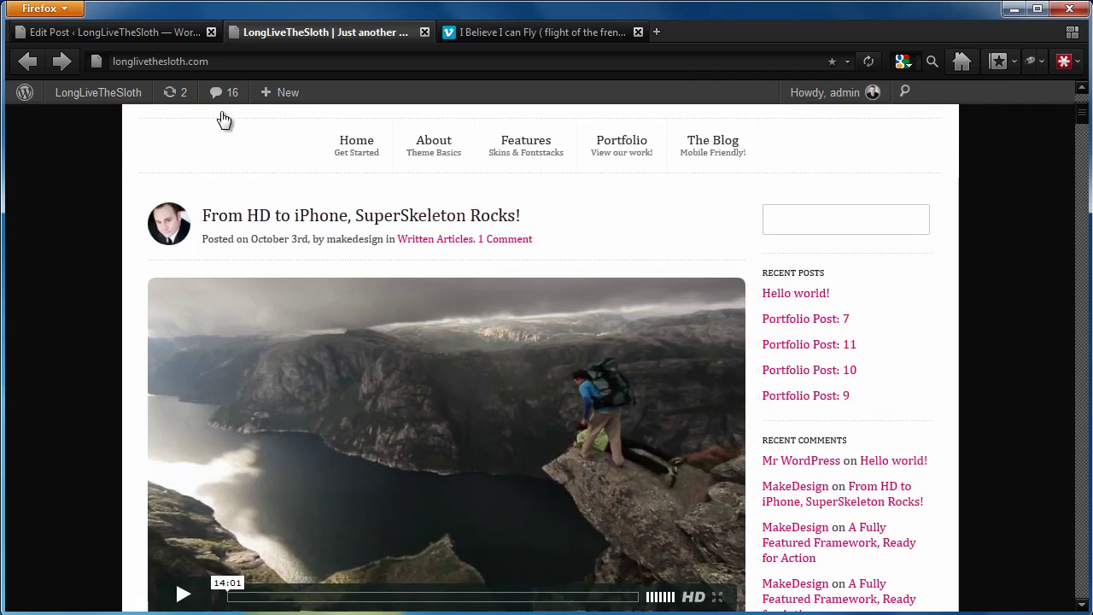
- Return to the WordPress admin and open the excerpt plugin's settings page
click(165, 32)
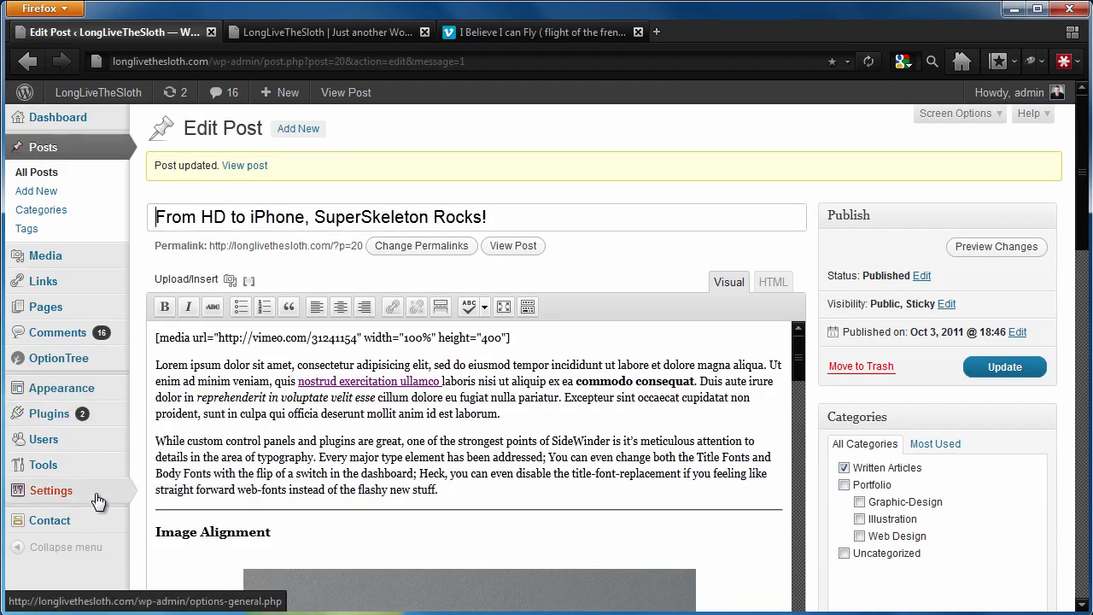
mouse_move(38, 496)
click(175, 565)
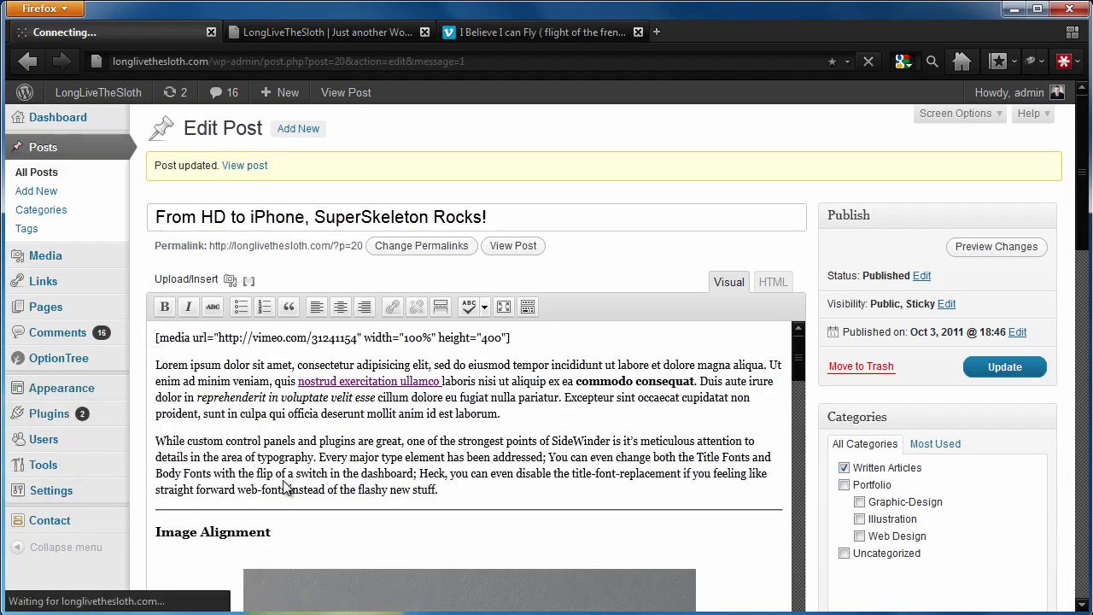